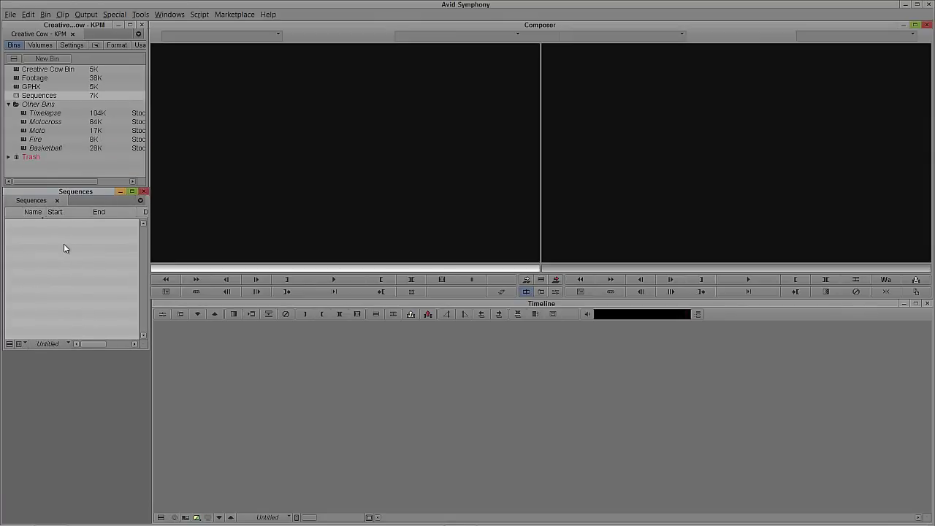
# Create a new title using the Marquee title tool.
pyautogui.click(60, 15)
pyautogui.click(73, 69)
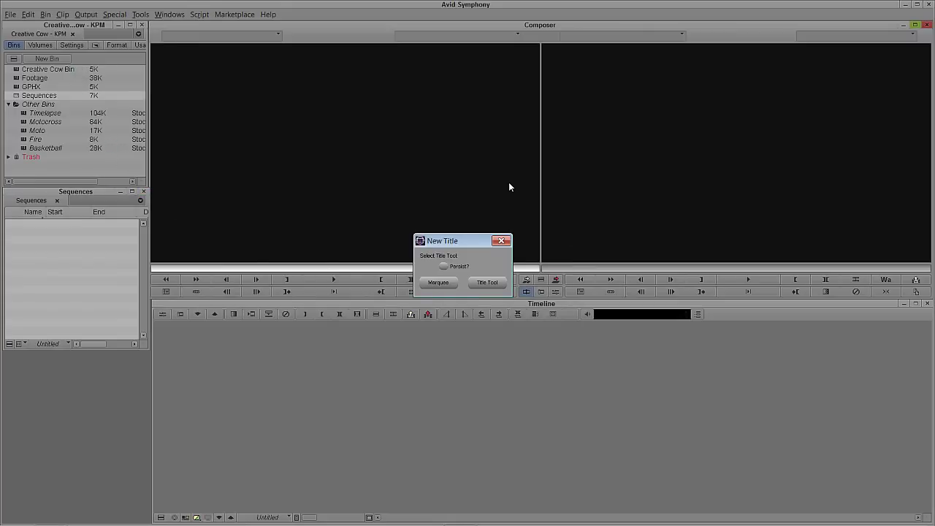
pyautogui.click(438, 282)
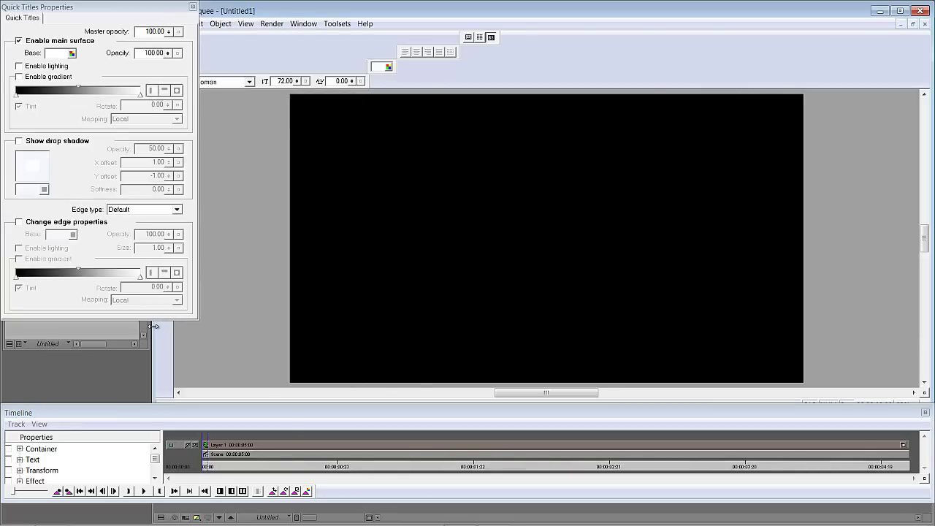
# Resize the Marquee window to clear the Quick Titles Properties, tidy its toolbars and show the safe-area guides.
pyautogui.moveTo(153, 327); pyautogui.dragTo(202, 326)
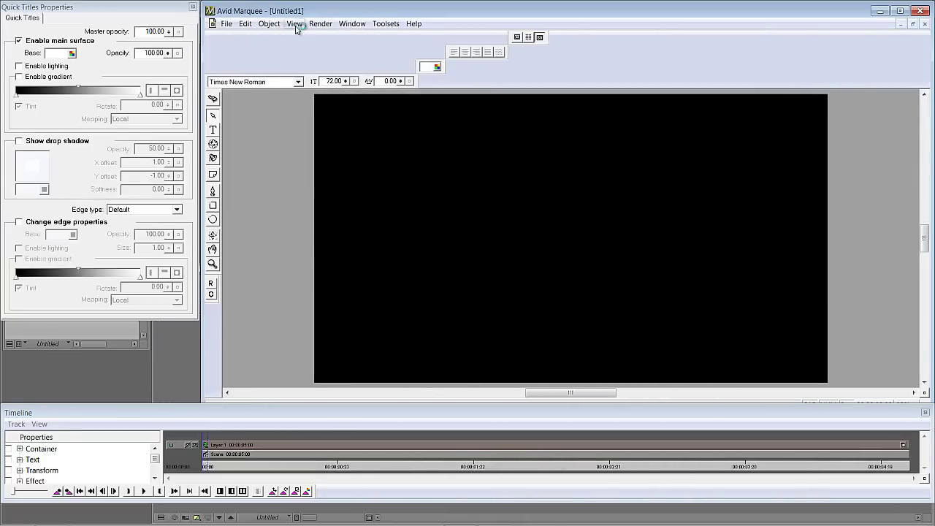
pyautogui.click(296, 26)
pyautogui.click(315, 62)
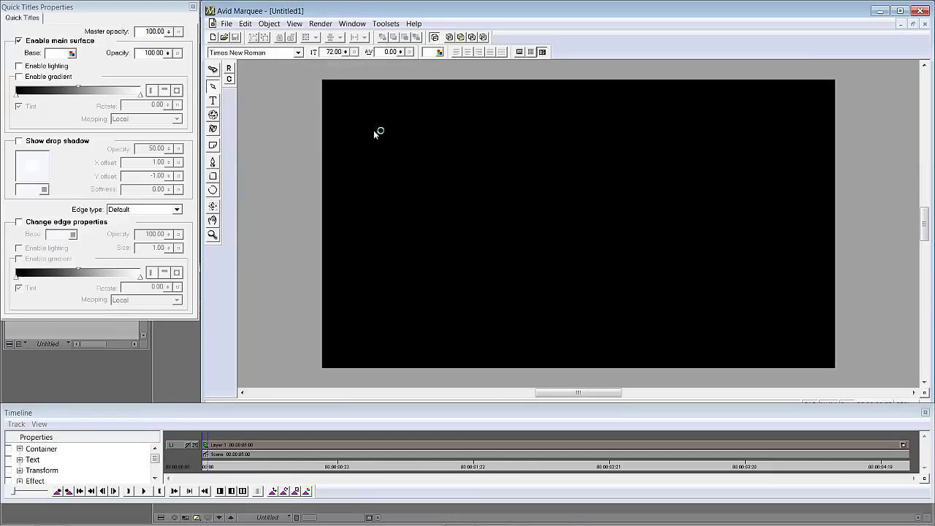
pyautogui.click(520, 53)
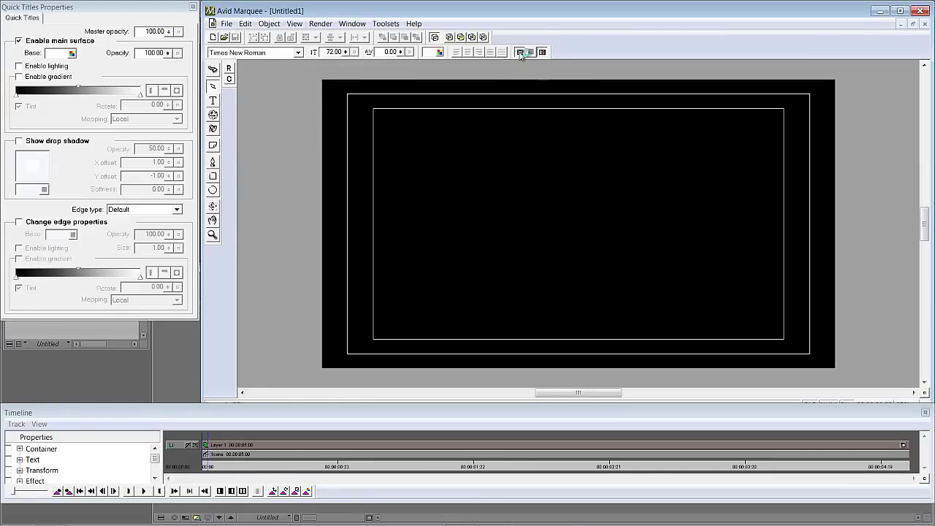
# Add a text object reading "THE BACHELOR" in capitals, with each word on its own line.
pyautogui.click(212, 100)
pyautogui.click(391, 215)
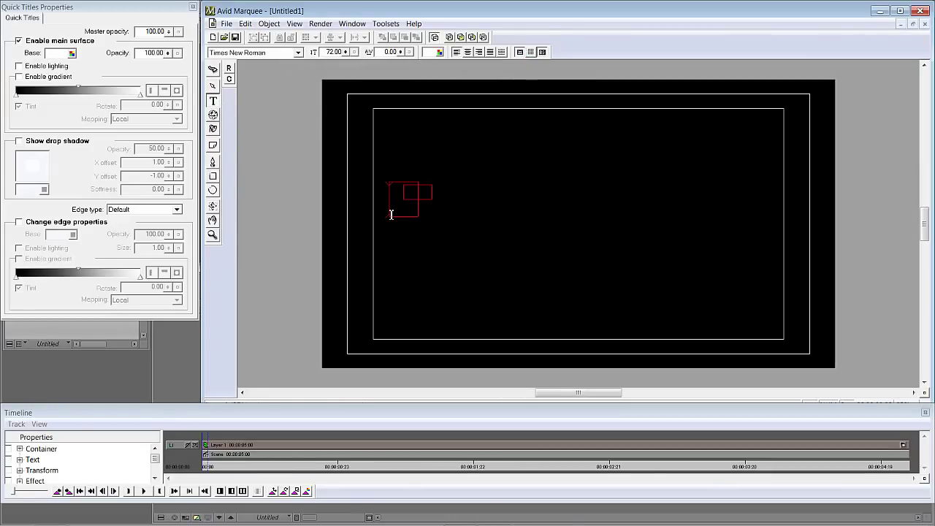
pyautogui.press('capslock')
pyautogui.write('THE')
pyautogui.press('Return')
pyautogui.write('BACH')
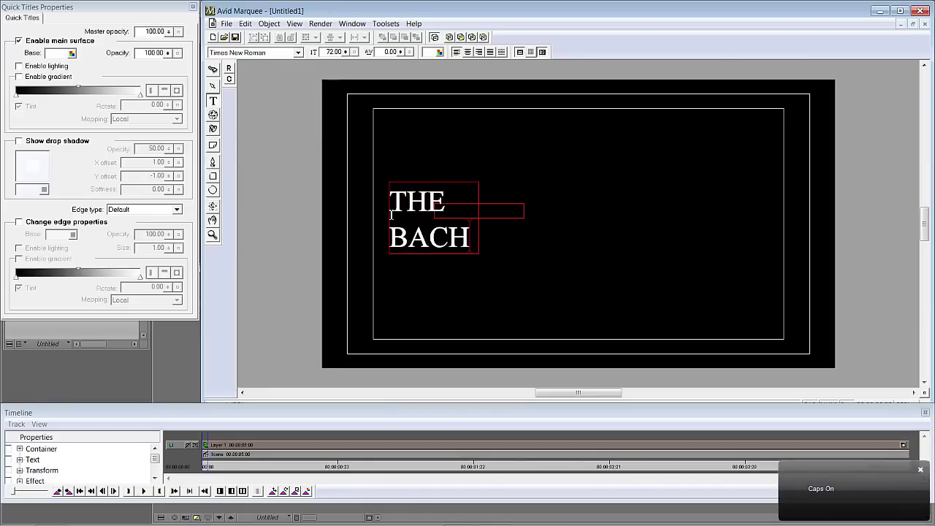
pyautogui.write('ELOR')
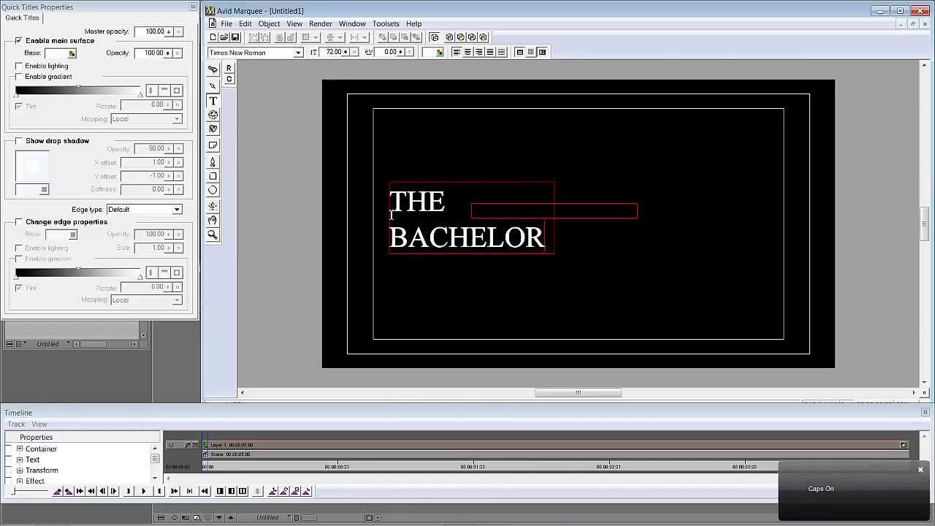
# Stretch the text box across the full title-safe width and enlarge its text to size 189.60.
pyautogui.click(211, 84)
pyautogui.moveTo(421, 210); pyautogui.dragTo(404, 199)
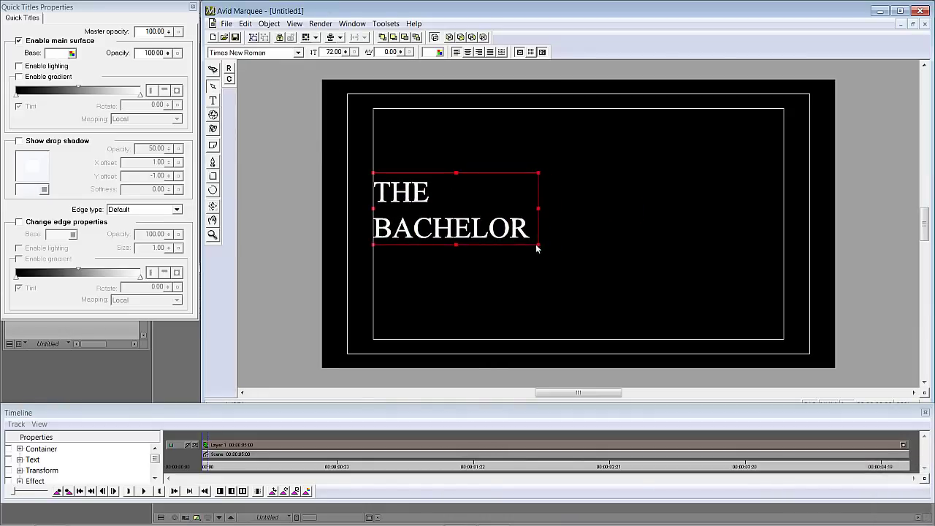
pyautogui.moveTo(540, 246); pyautogui.dragTo(784, 287)
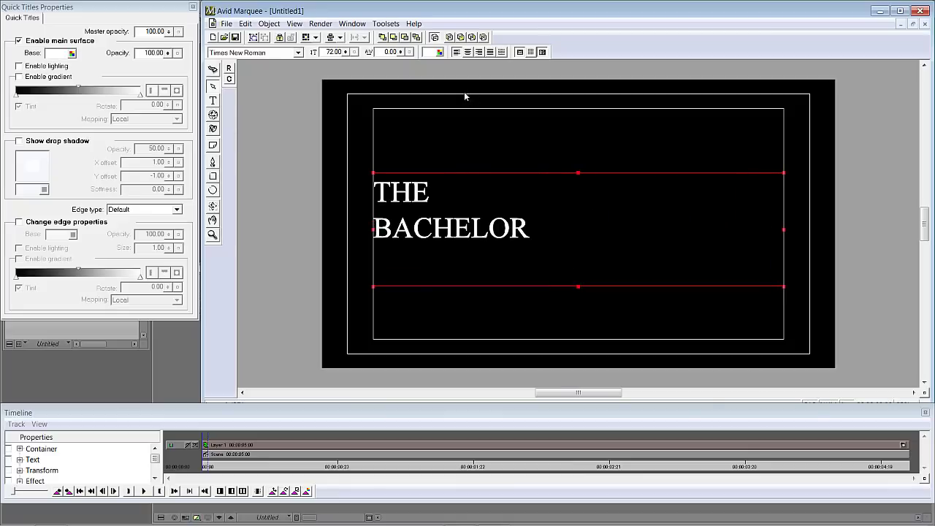
pyautogui.doubleClick(399, 52)
pyautogui.moveTo(346, 52); pyautogui.dragTo(360, 25)
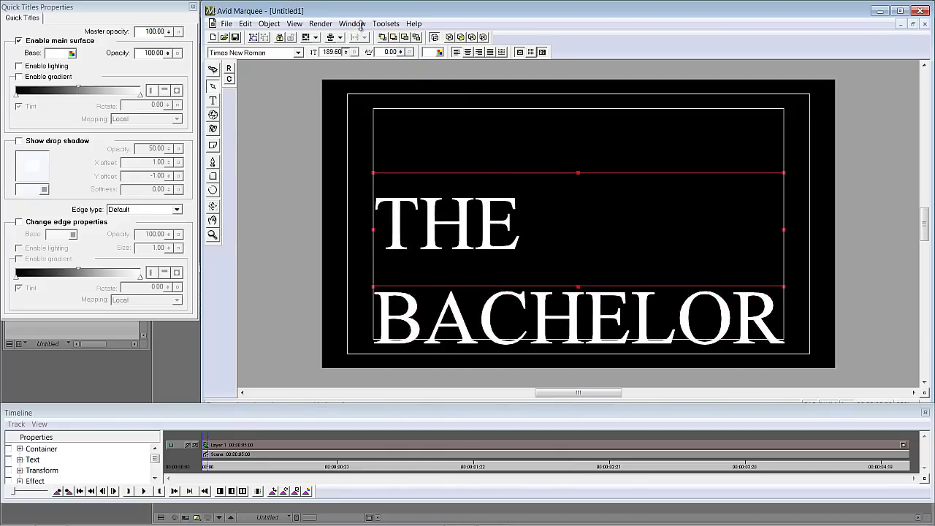
# Set the font size of the word "THE" to 90.
pyautogui.click(214, 101)
pyautogui.click(471, 205)
pyautogui.moveTo(520, 219); pyautogui.dragTo(338, 217)
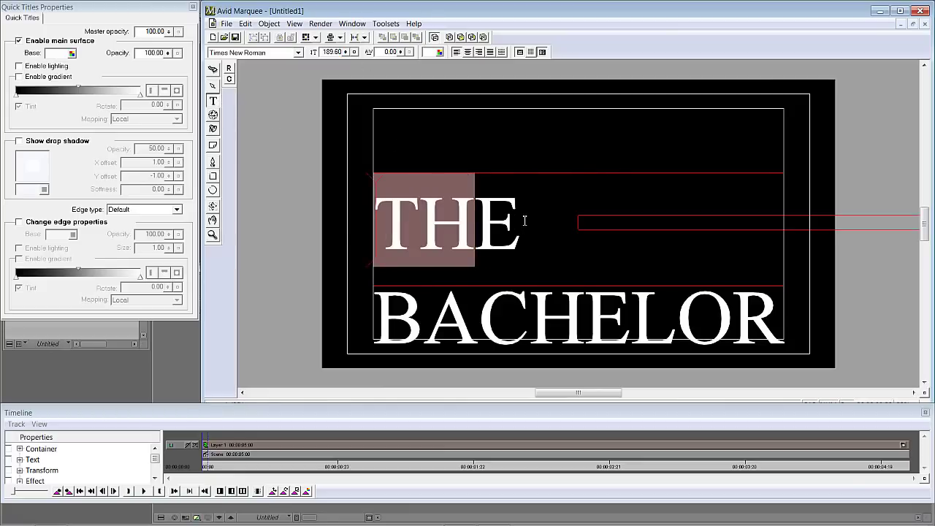
pyautogui.moveTo(524, 221); pyautogui.dragTo(375, 221)
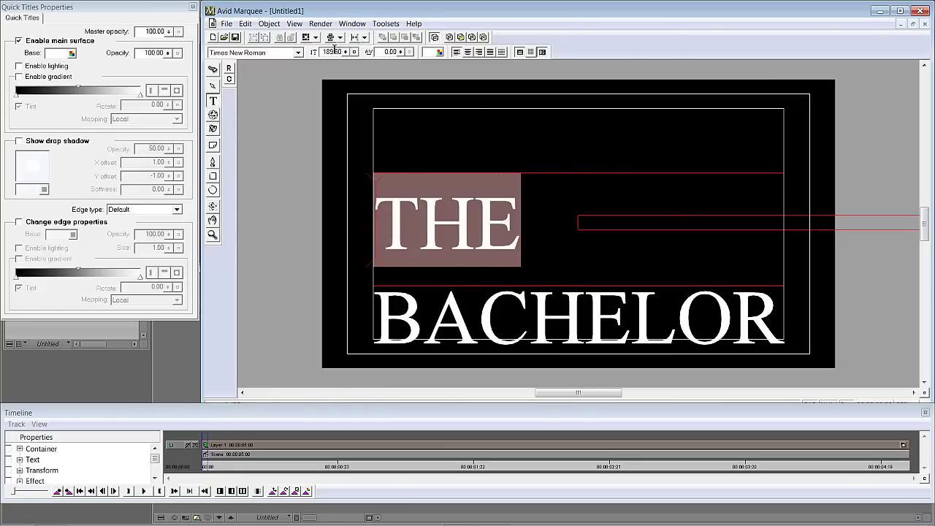
pyautogui.moveTo(326, 53); pyautogui.dragTo(380, 54)
pyautogui.write('90')
pyautogui.press('Return')
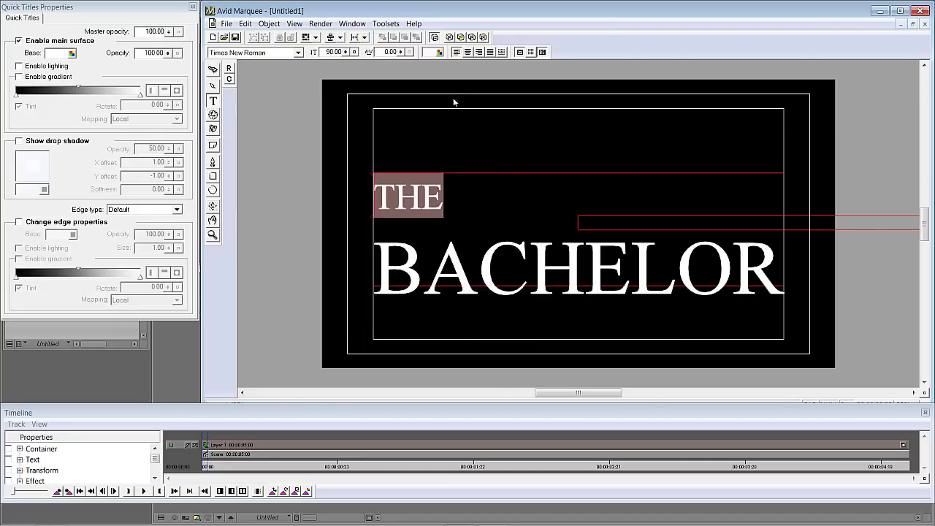
# Tighten the leading of all the text until "BACHELOR" sits just beneath "THE".
pyautogui.click(404, 257)
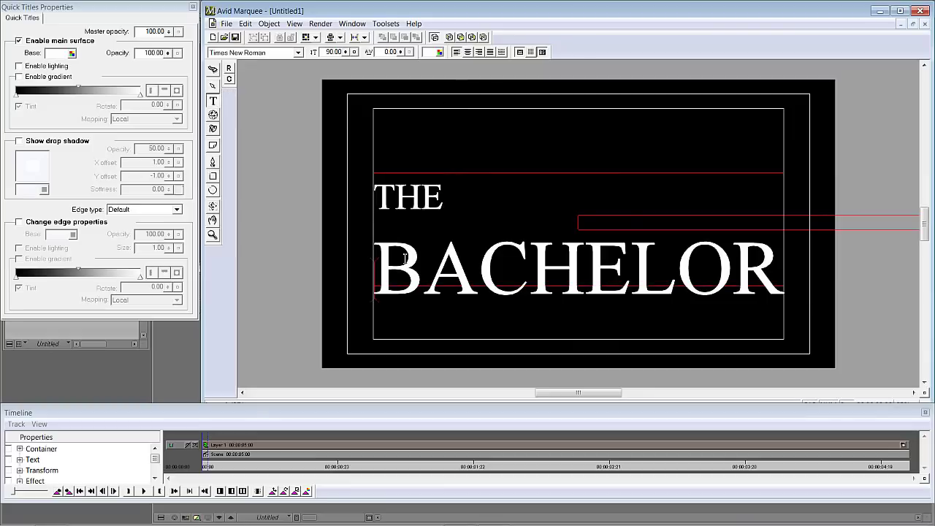
pyautogui.click(431, 265)
pyautogui.hotkey('ctrl', 'a')
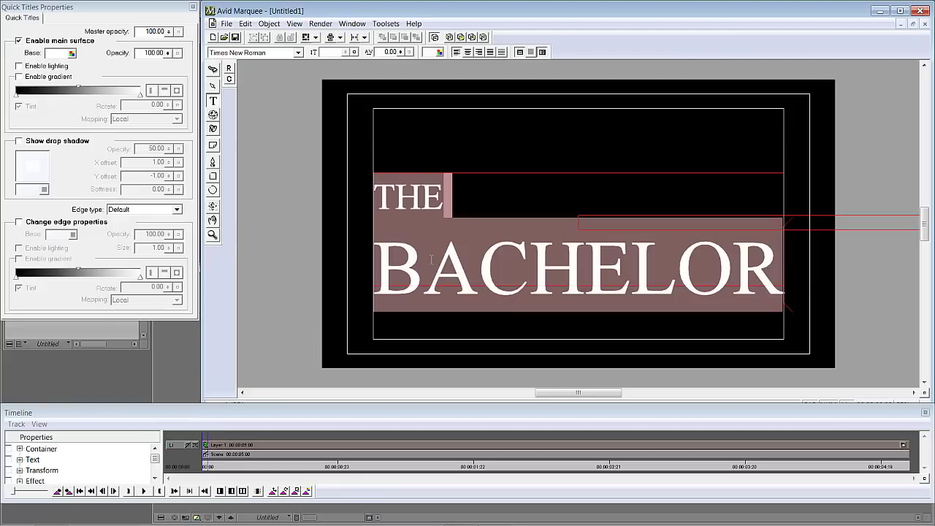
pyautogui.hotkey('alt', 'Up')
pyautogui.hotkey('alt', 'Up')
pyautogui.hotkey('alt', 'Up')
pyautogui.hotkey('alt', 'Up')
pyautogui.hotkey('alt', 'Up')
pyautogui.hotkey('alt', 'Up')
pyautogui.hotkey('alt', 'Up')
pyautogui.hotkey('alt', 'Up')
pyautogui.hotkey('alt', 'Up')
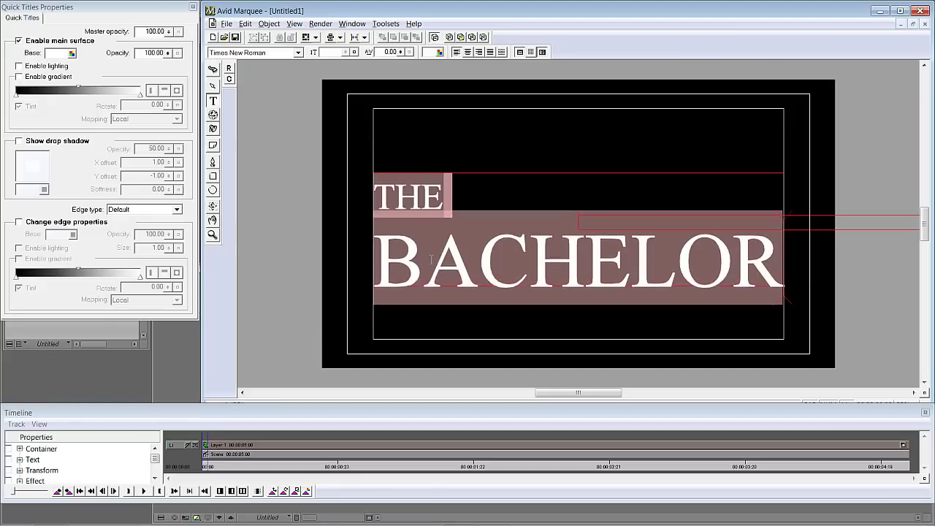
pyautogui.hotkey('alt', 'Up')
pyautogui.hotkey('alt', 'Up')
pyautogui.hotkey('alt', 'Up')
pyautogui.hotkey('alt', 'Up')
pyautogui.hotkey('alt', 'Up')
pyautogui.hotkey('alt', 'Up')
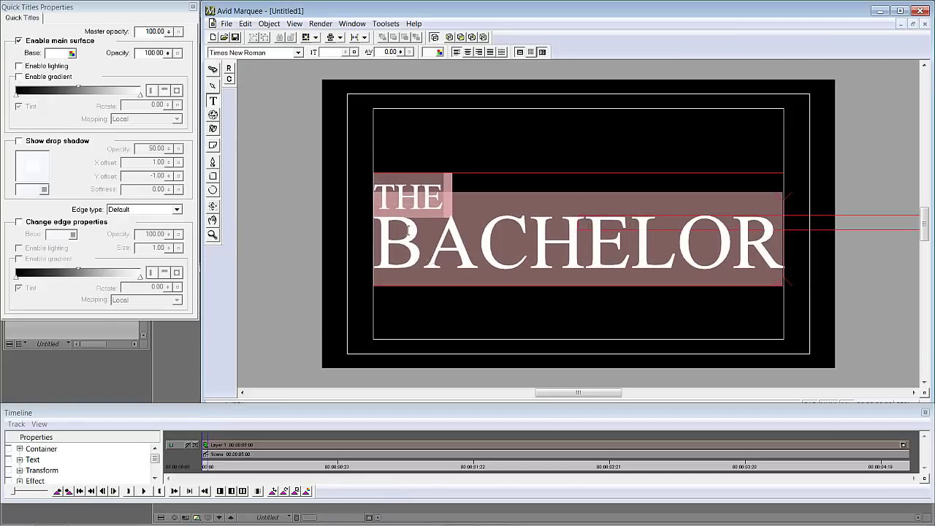
# Center-align the two-line title text and move its text box slightly upward in the frame.
pyautogui.click(213, 86)
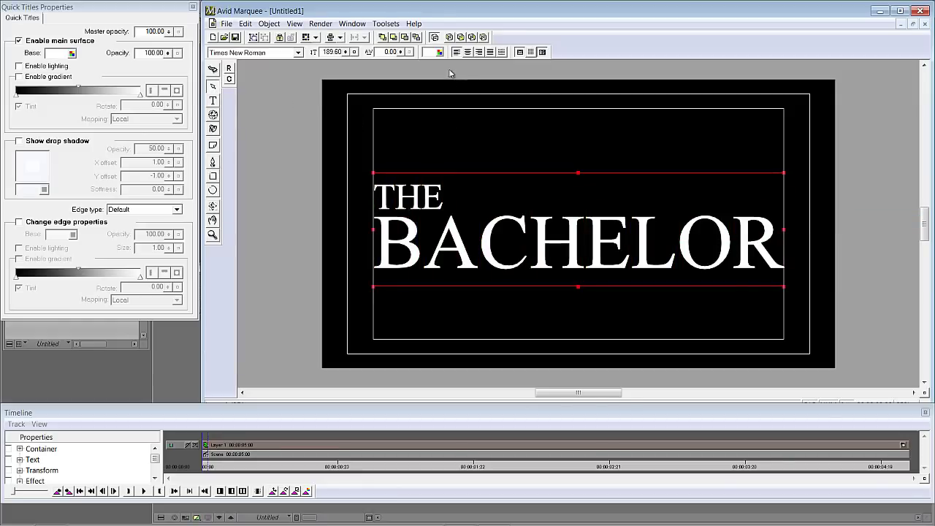
pyautogui.click(468, 52)
pyautogui.moveTo(568, 243); pyautogui.dragTo(565, 223)
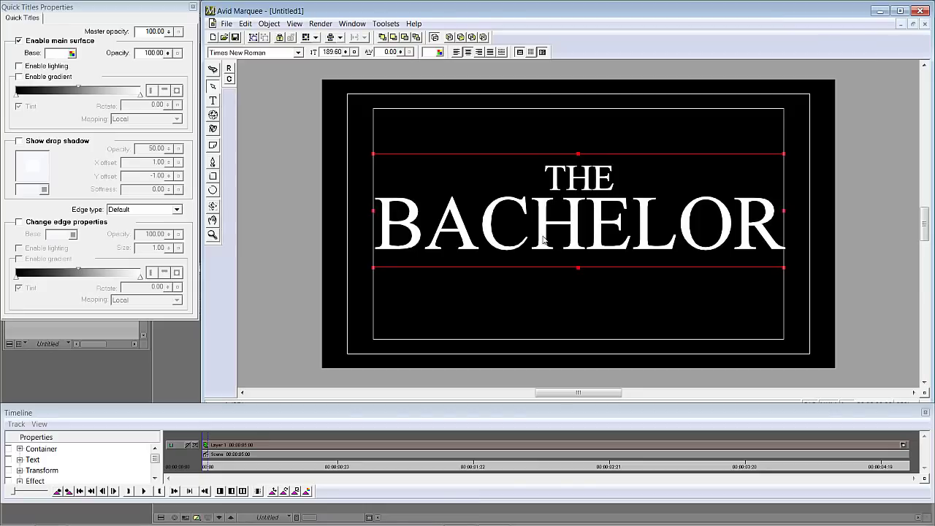
pyautogui.click(352, 23)
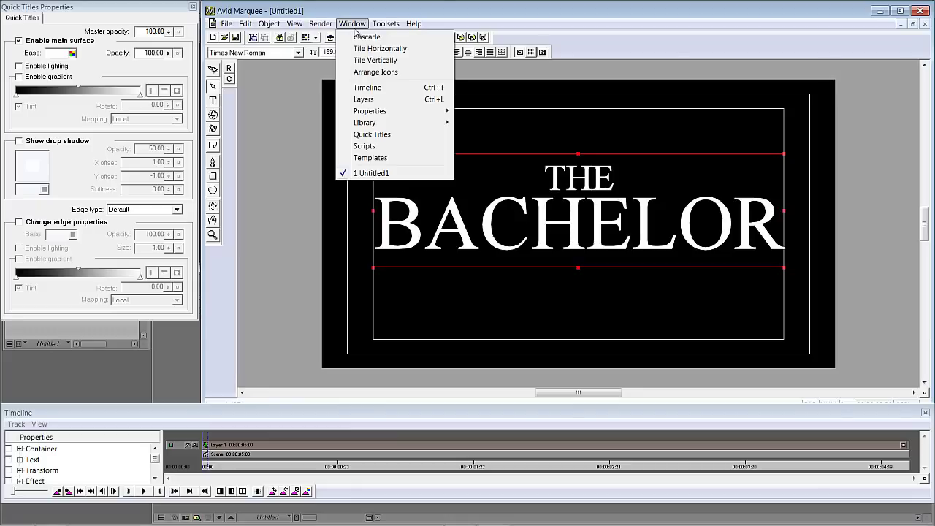
pyautogui.moveTo(377, 27)
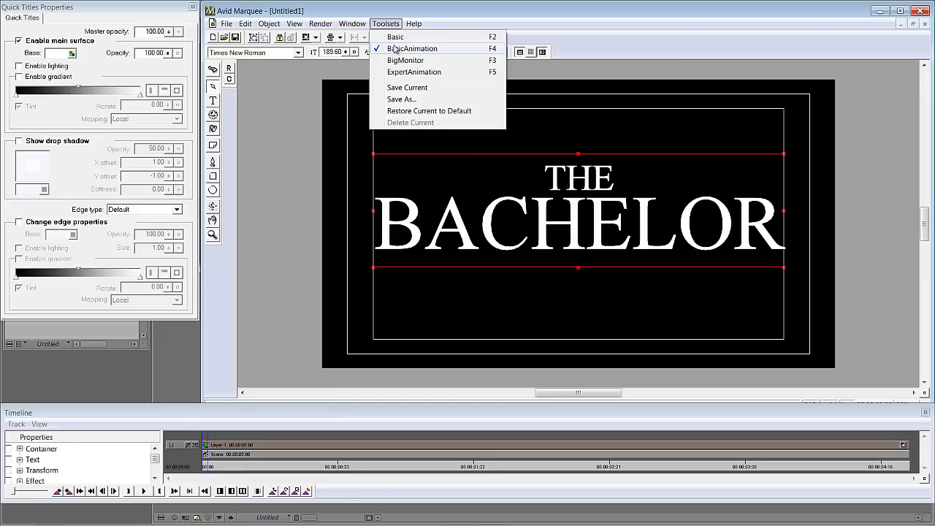
pyautogui.click(441, 13)
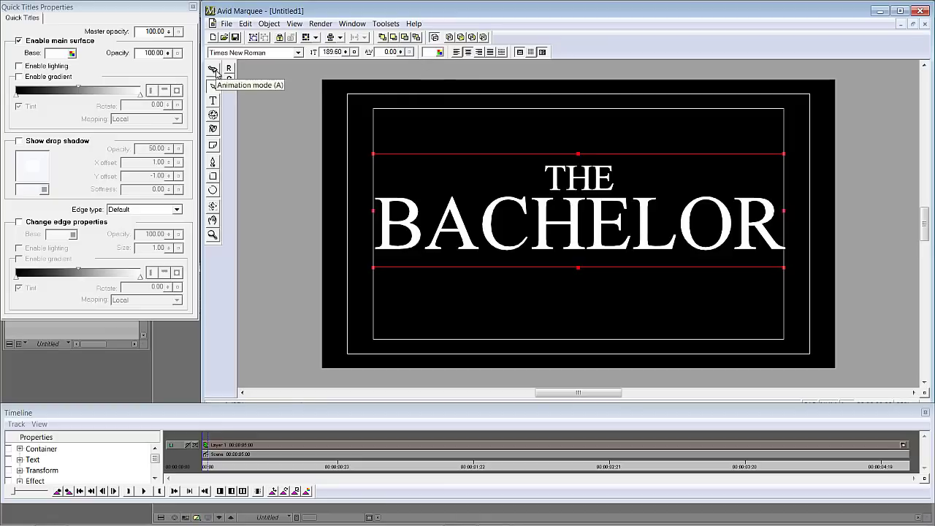
# Set the title's preview duration to 12 seconds.
pyautogui.click(224, 27)
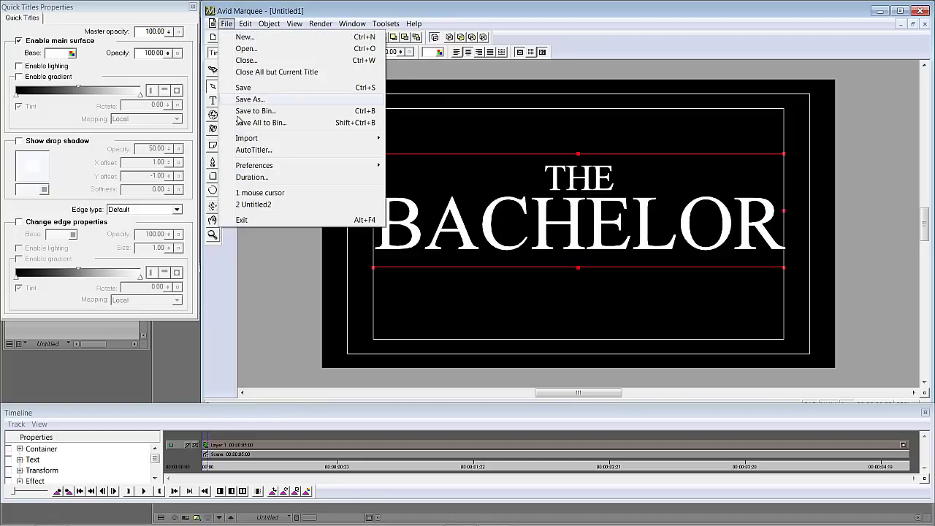
pyautogui.click(252, 177)
pyautogui.moveTo(570, 211); pyautogui.dragTo(431, 196)
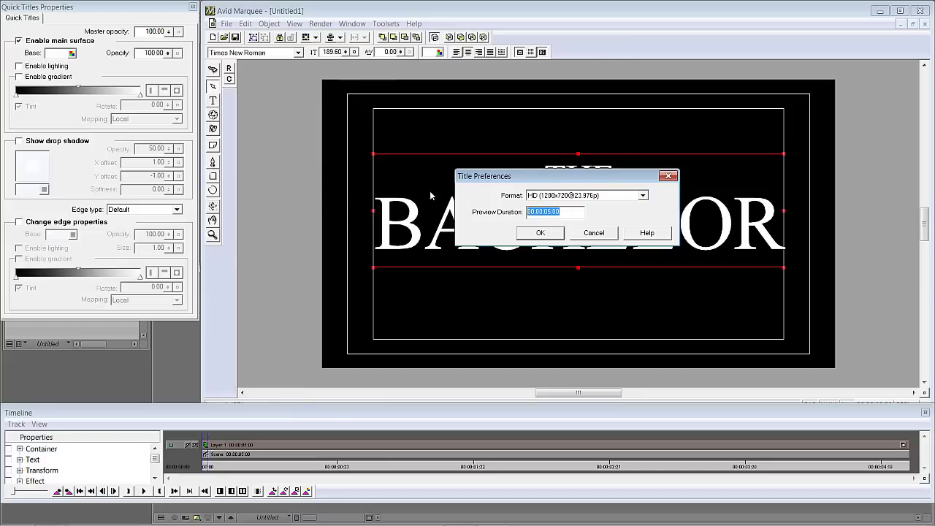
pyautogui.write('12')
pyautogui.click(540, 233)
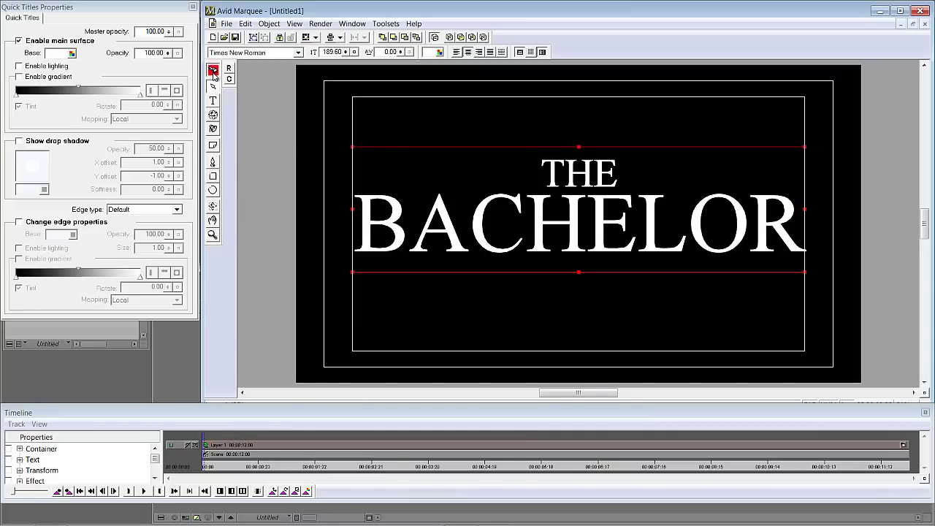
# In animation mode, keyframe the title's kerning at -9 on the first frame and 0 at about 00:00:01:14.
pyautogui.moveTo(401, 53); pyautogui.dragTo(402, 71)
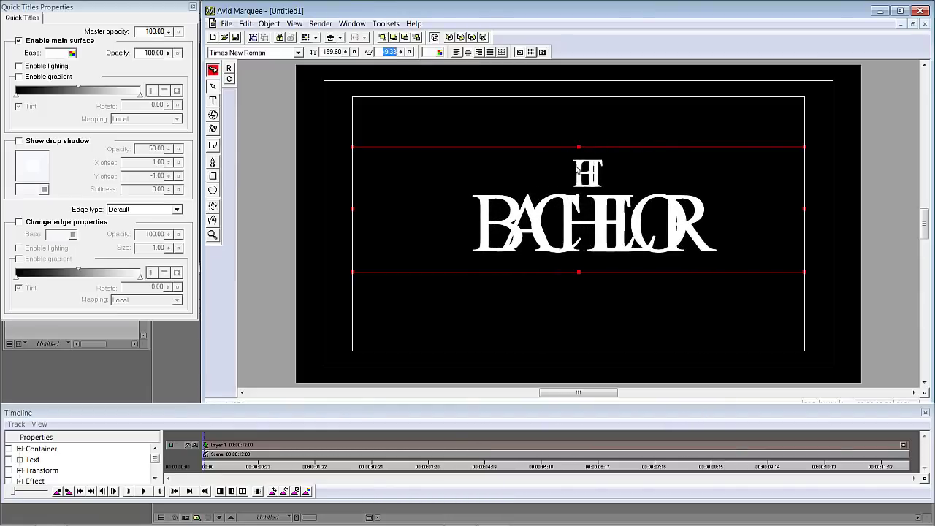
pyautogui.moveTo(403, 53)
pyautogui.mouseDown()
pyautogui.moveTo(404, 66)
pyautogui.moveTo(401, 51)
pyautogui.mouseUp()
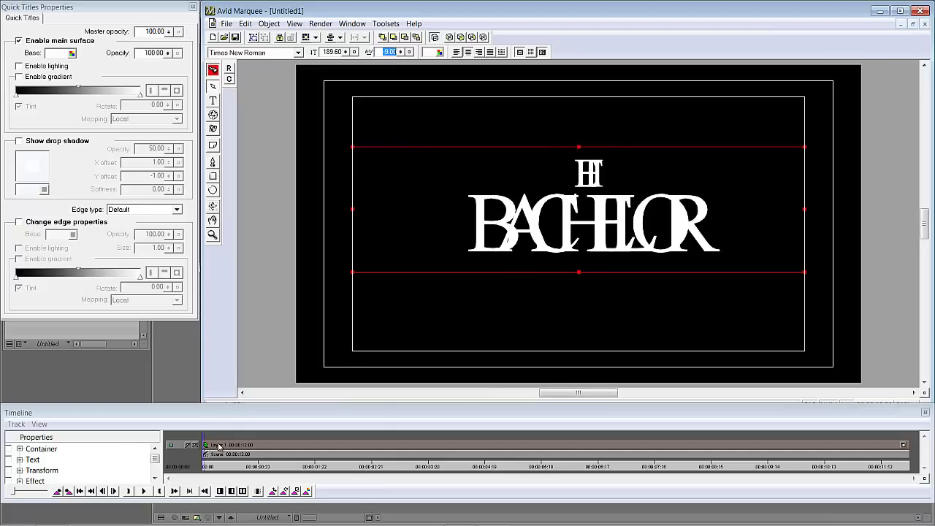
pyautogui.moveTo(207, 468); pyautogui.dragTo(296, 470)
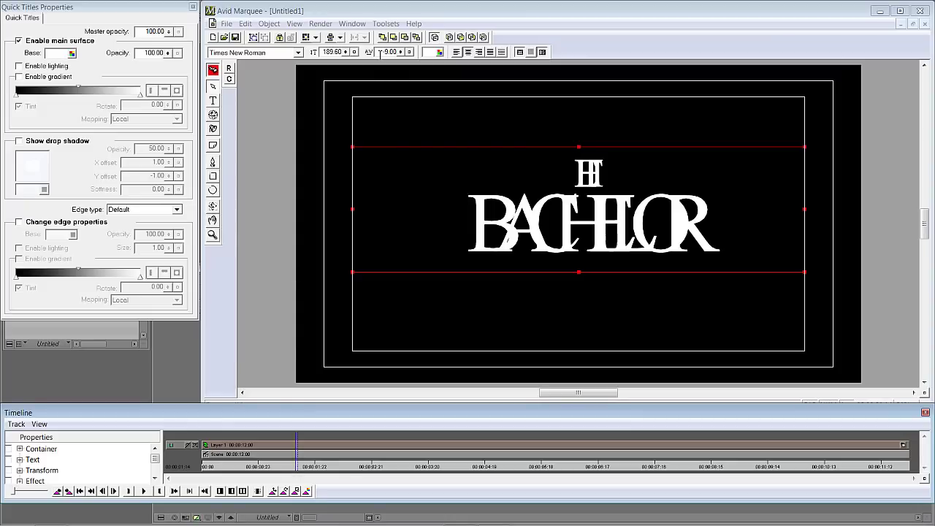
pyautogui.moveTo(381, 53); pyautogui.dragTo(411, 48)
pyautogui.write('0')
pyautogui.press('Return')
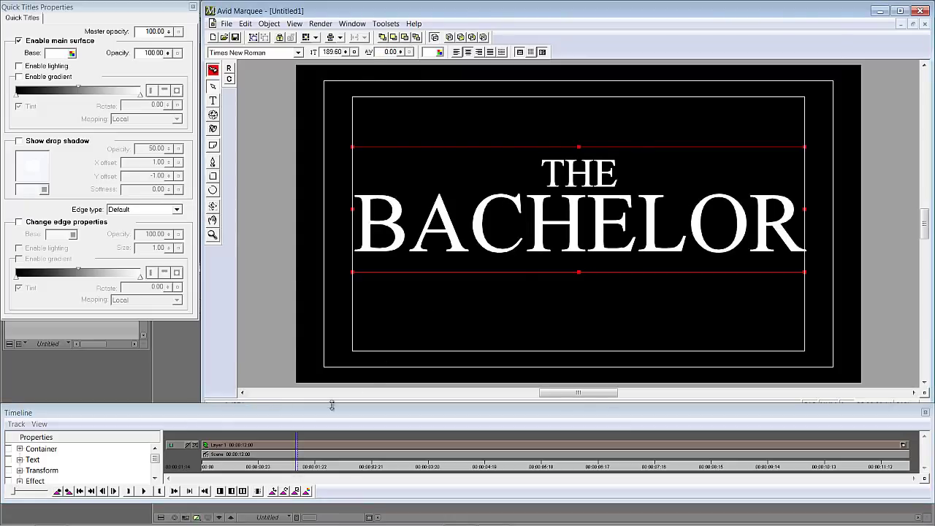
# Keyframe the title's kerning at 2 on the last frame of the timeline and leave animation mode.
pyautogui.moveTo(299, 471); pyautogui.dragTo(928, 469)
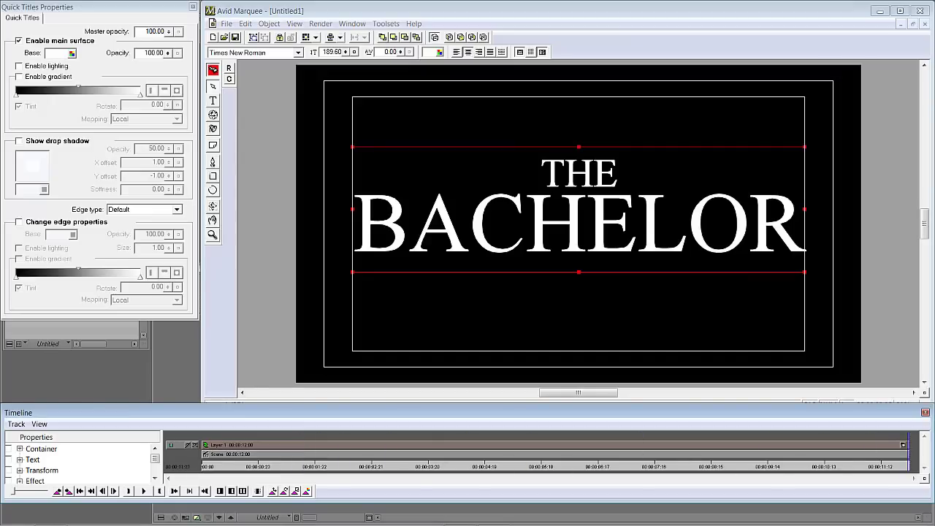
pyautogui.doubleClick(387, 52)
pyautogui.write('2')
pyautogui.press('Return')
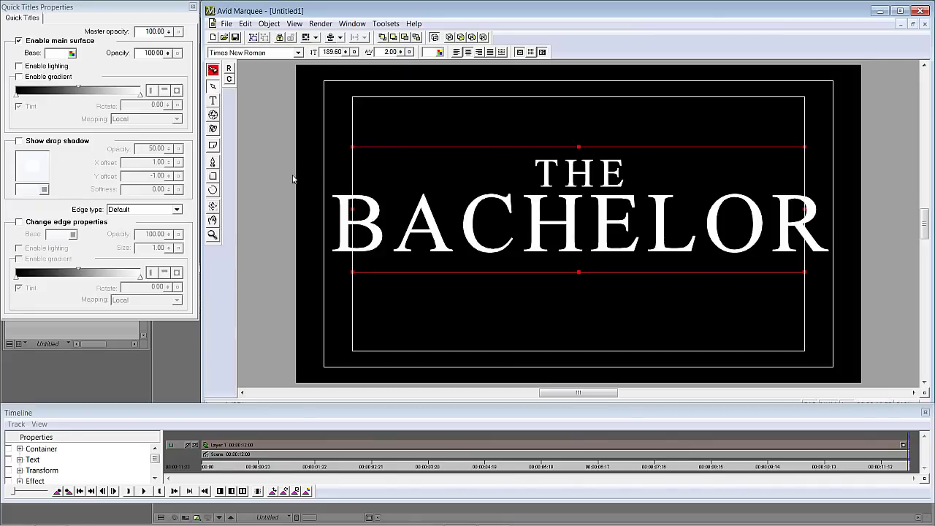
pyautogui.click(213, 71)
# Deselect the text and play the title animation from the start of the timeline.
pyautogui.click(298, 445)
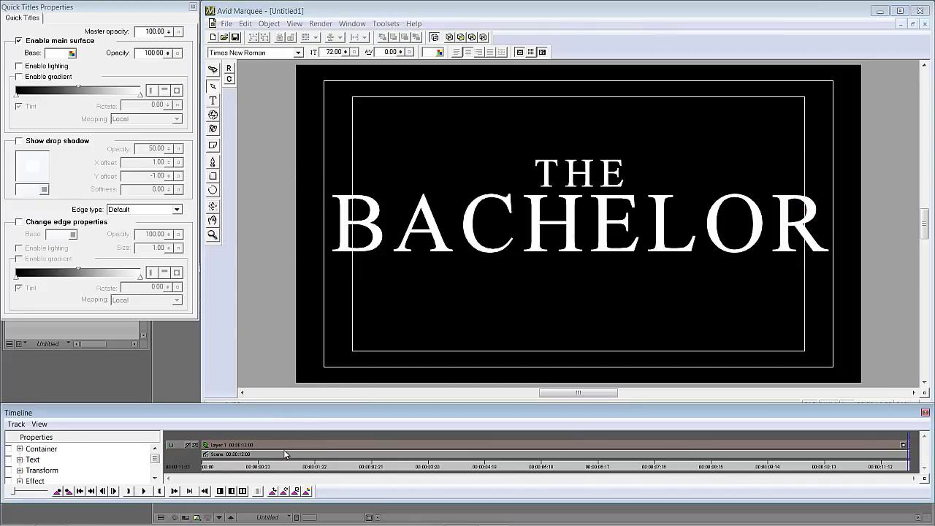
pyautogui.moveTo(250, 467); pyautogui.dragTo(118, 467)
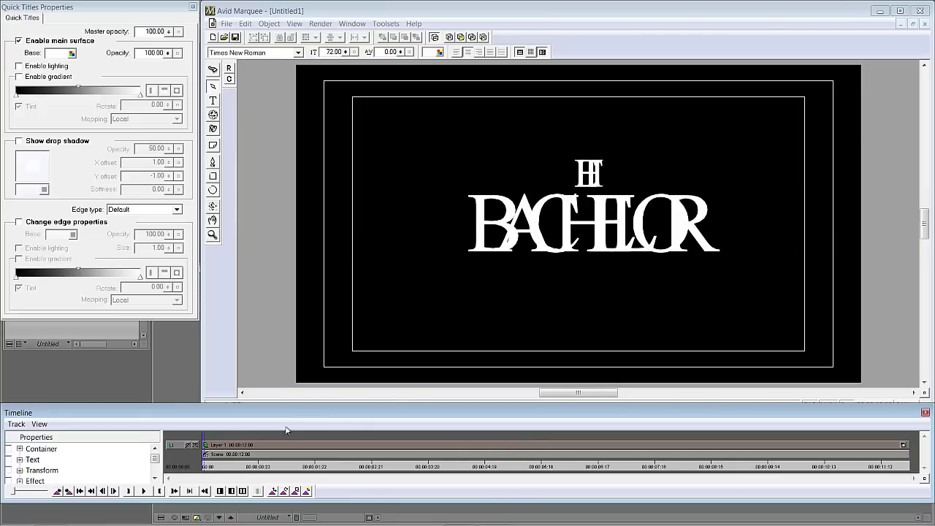
pyautogui.click(144, 491)
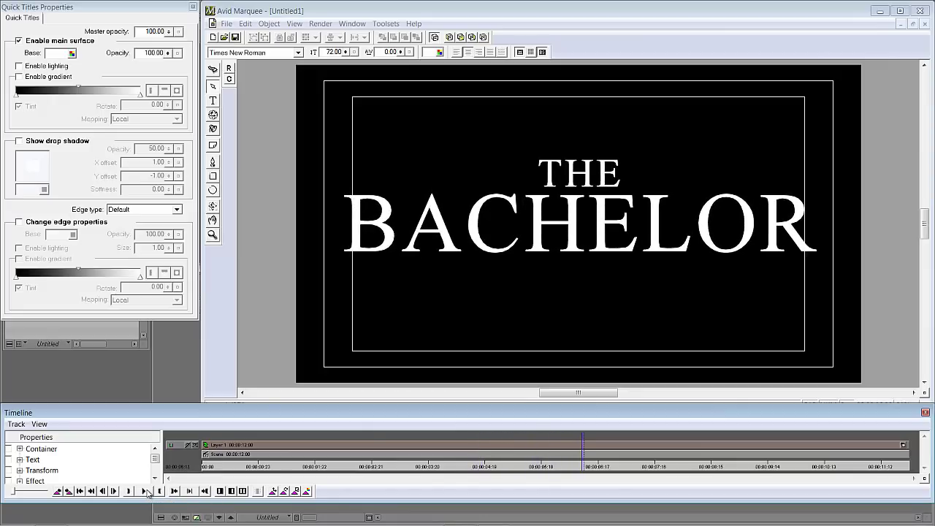
# Stop playback, show the text box's Kerning graph in an enlarged timeline, and smooth its whole curve.
pyautogui.click(144, 491)
pyautogui.moveTo(148, 410); pyautogui.dragTo(149, 354)
pyautogui.click(20, 409)
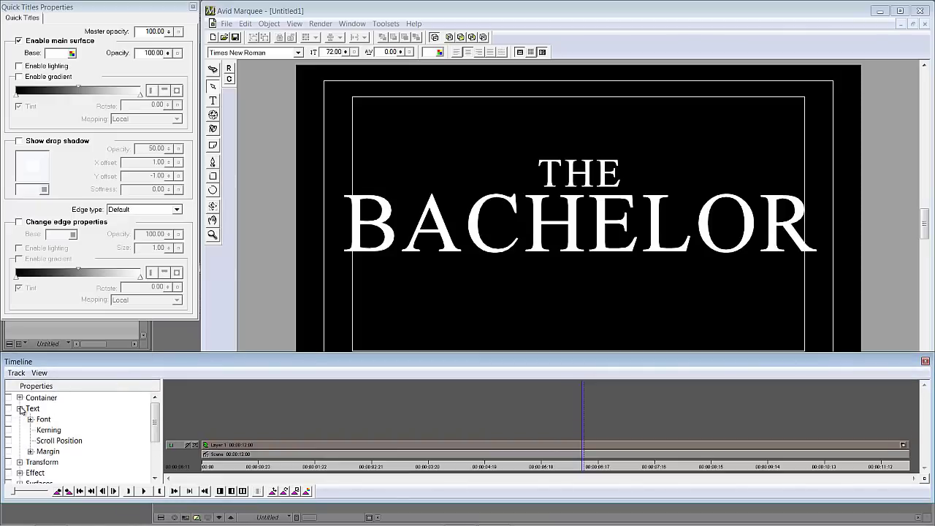
pyautogui.click(55, 431)
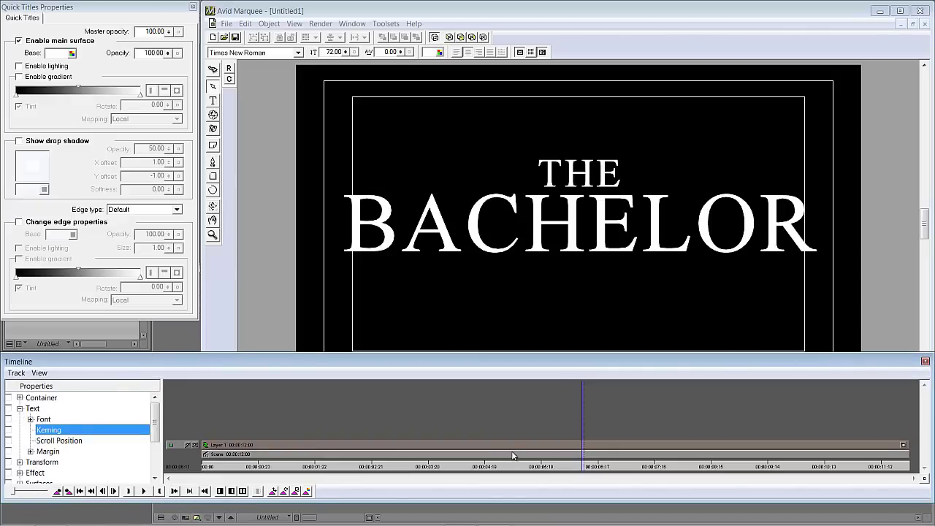
pyautogui.click(904, 445)
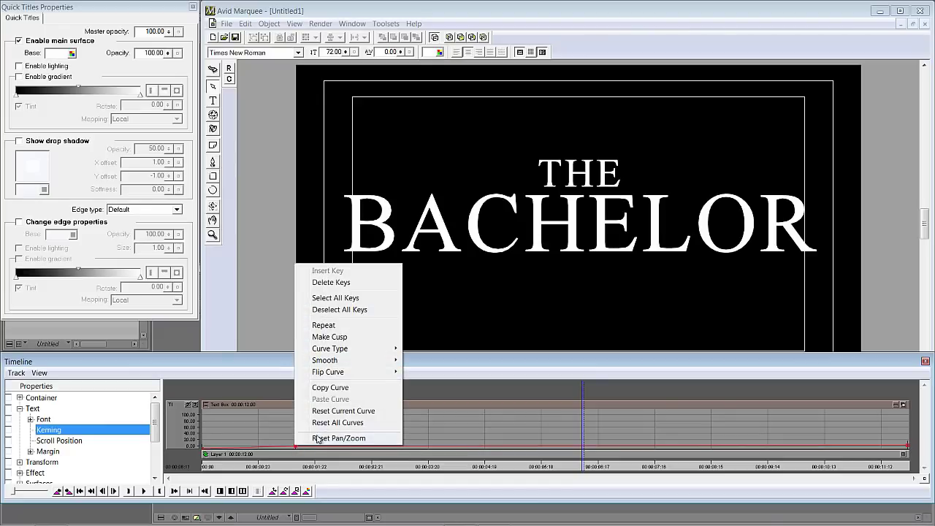
pyautogui.moveTo(348, 363)
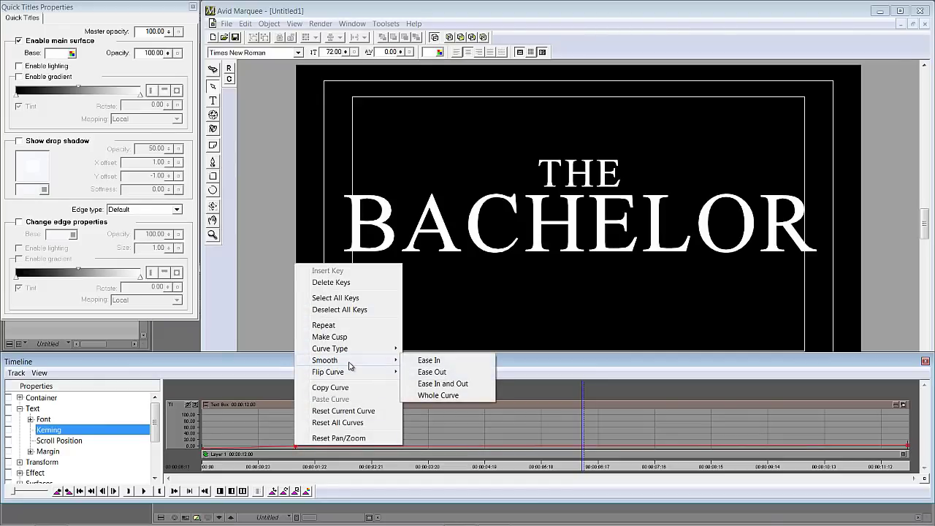
pyautogui.click(450, 395)
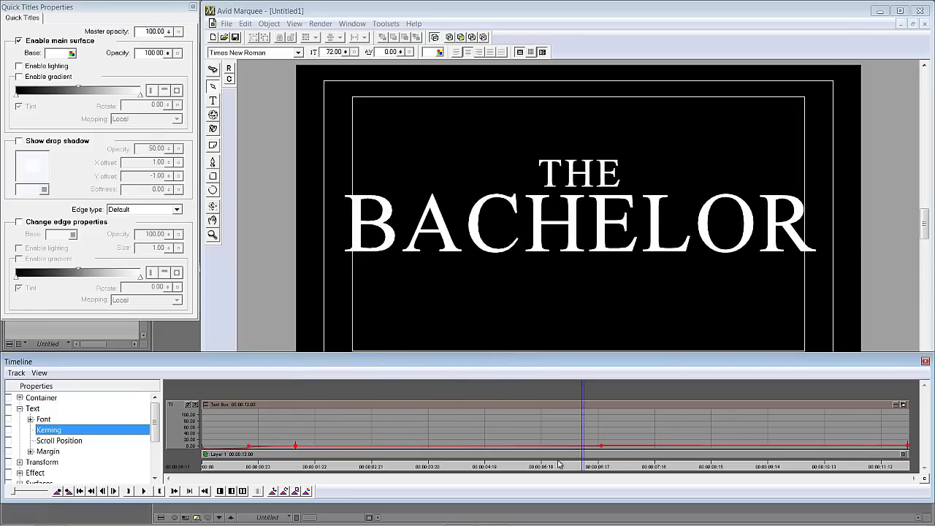
# In animation mode, set the kerning keyframe on the timeline's last frame to 4.5, and leave animation mode.
pyautogui.moveTo(581, 467); pyautogui.dragTo(890, 471)
pyautogui.click(908, 446)
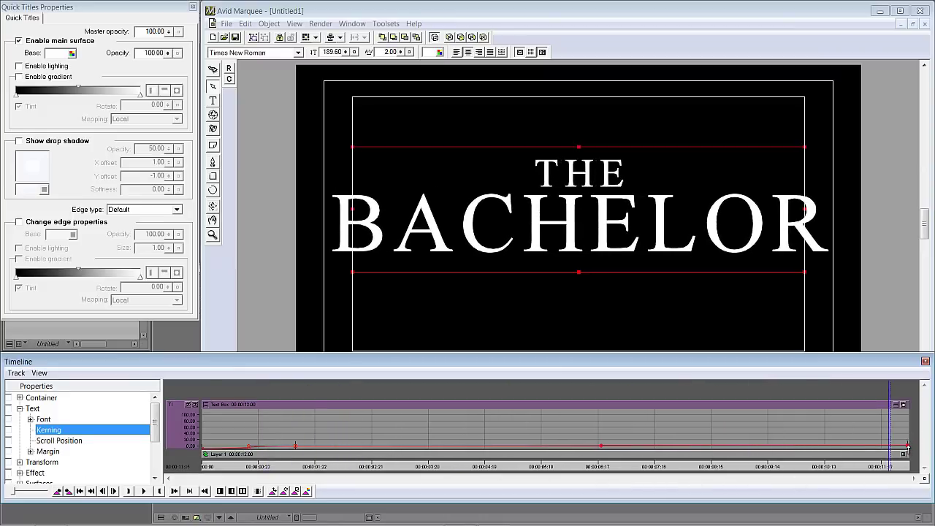
pyautogui.moveTo(890, 471); pyautogui.dragTo(908, 472)
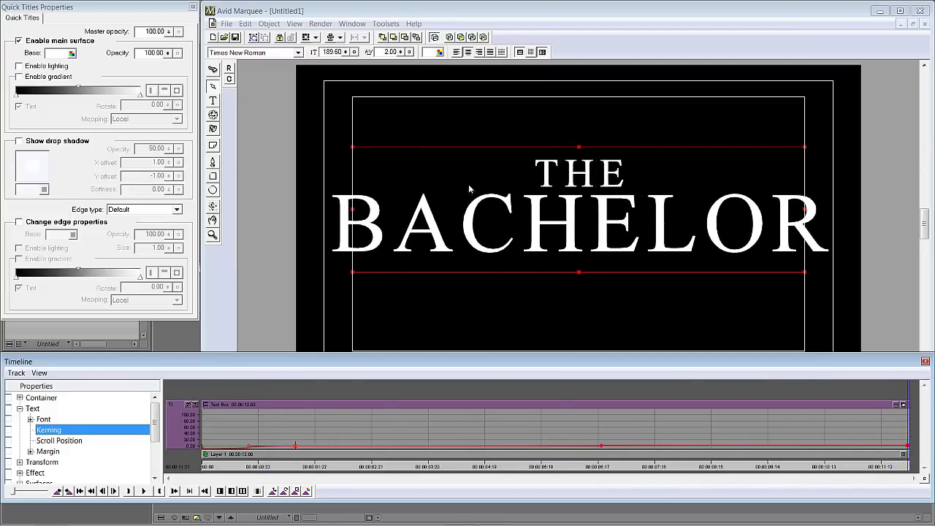
pyautogui.click(212, 70)
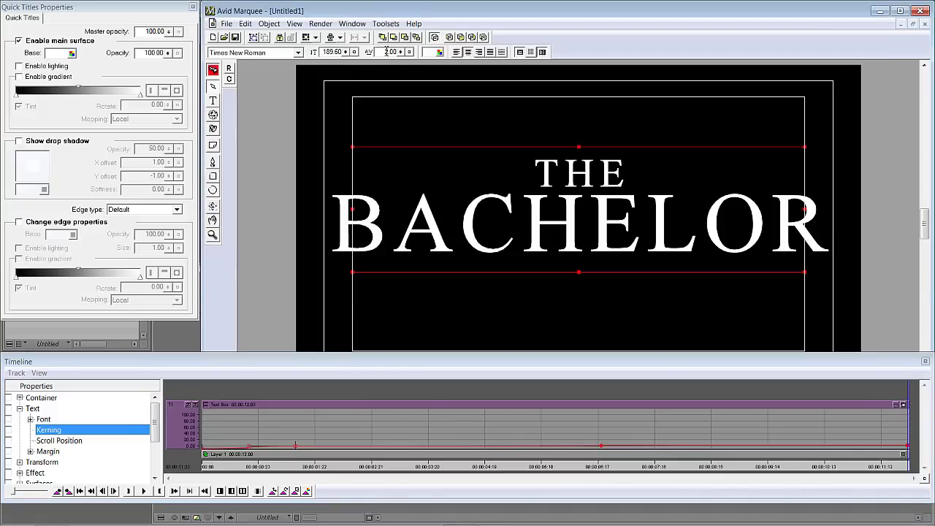
pyautogui.moveTo(385, 52); pyautogui.dragTo(413, 52)
pyautogui.write('5')
pyautogui.press('Return')
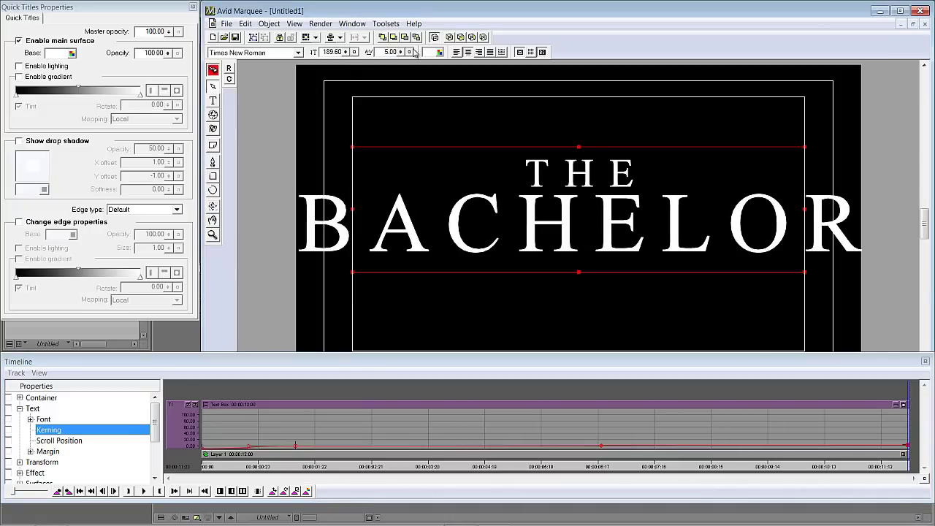
pyautogui.moveTo(384, 52); pyautogui.dragTo(412, 53)
pyautogui.write('4.5')
pyautogui.press('Return')
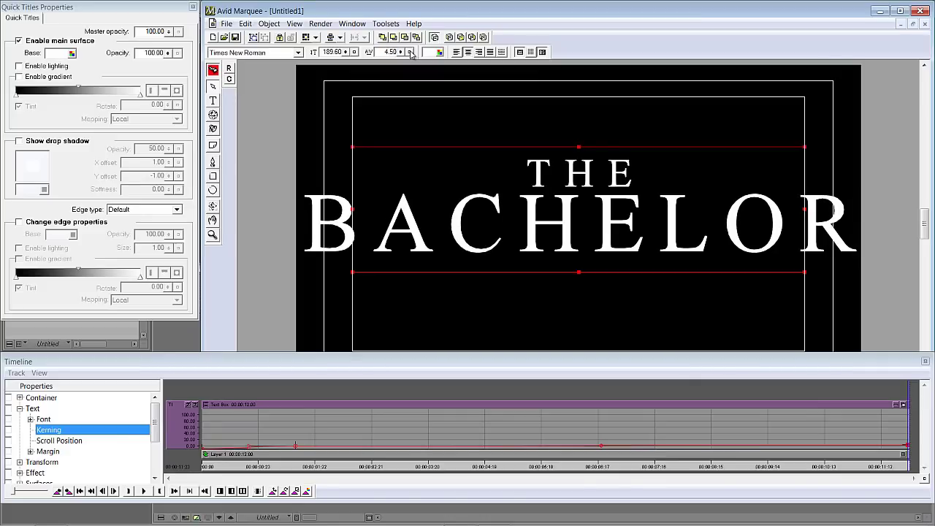
pyautogui.click(216, 72)
# Play the title animation from the first frame to check the revised kerning, and stop playback.
pyautogui.moveTo(907, 467); pyautogui.dragTo(203, 457)
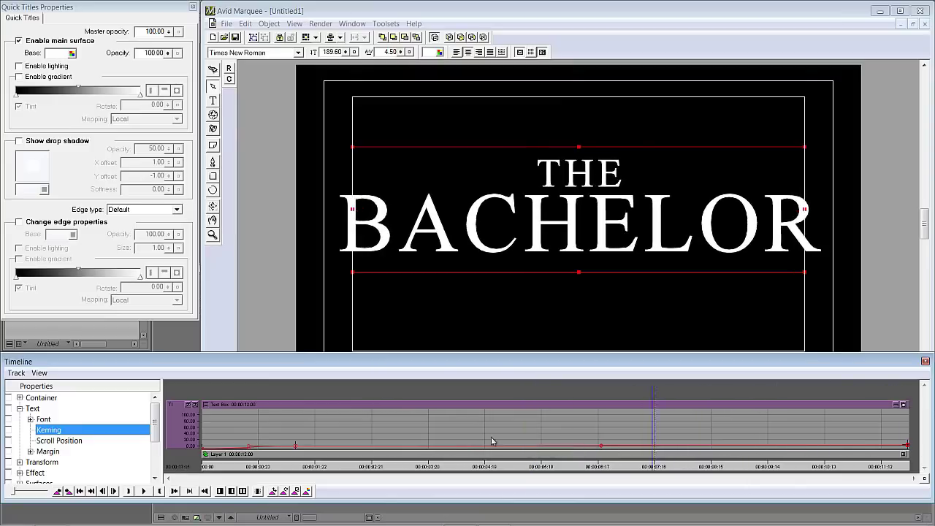
pyautogui.click(144, 491)
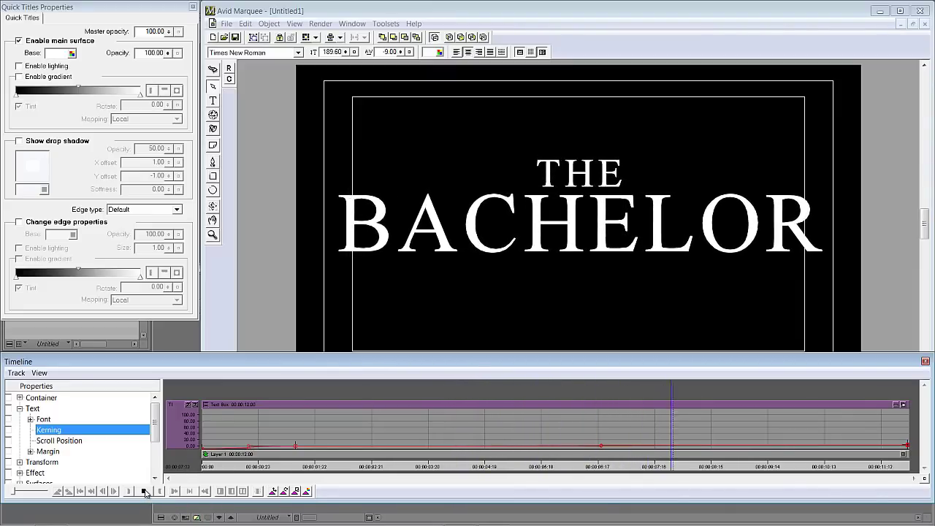
pyautogui.click(145, 494)
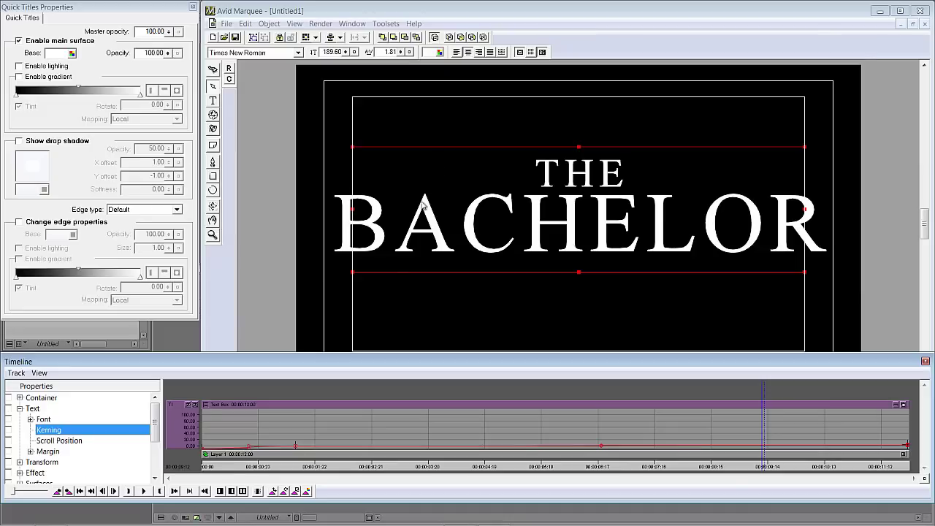
# Give the title a drop shadow with softness 1 and save it as Untitled1 in the Sequences bin at DNxHD 60 MXF.
pyautogui.click(44, 143)
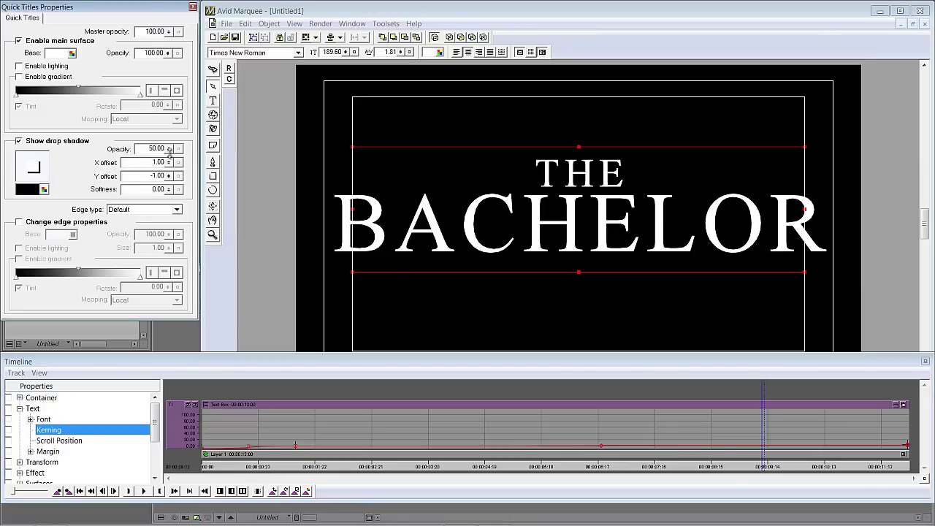
pyautogui.press('Tab')
pyautogui.click(146, 189)
pyautogui.write('1')
pyautogui.click(227, 24)
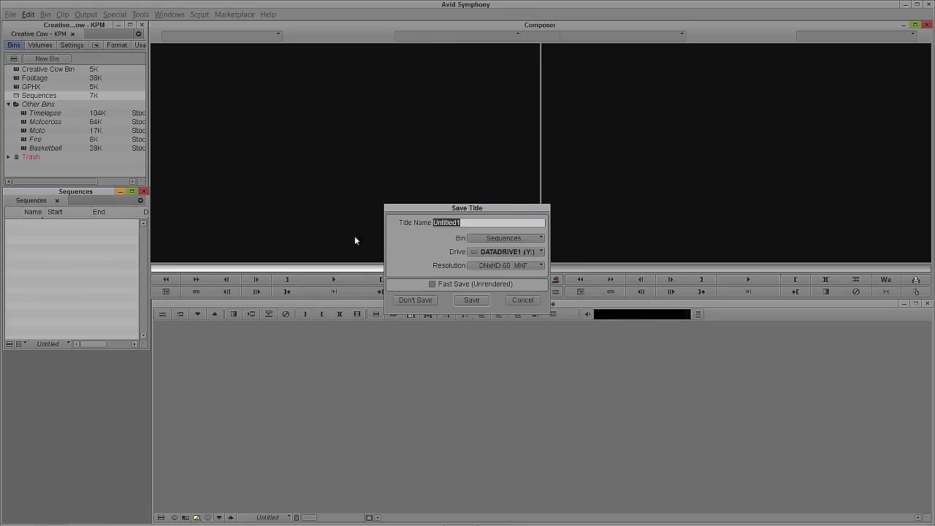
pyautogui.click(472, 300)
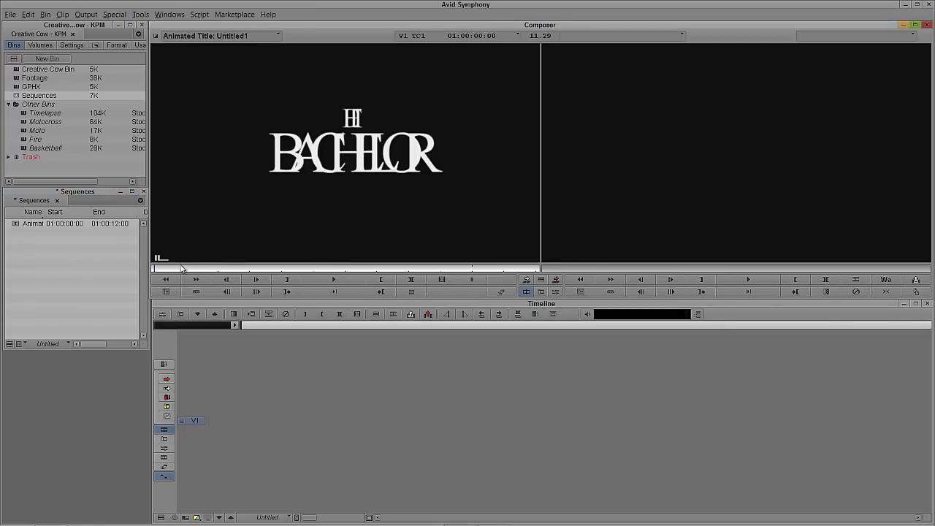
# Return the animated title clip to its start, advance 10 seconds, and mark the out point there.
pyautogui.moveTo(184, 268); pyautogui.dragTo(153, 269)
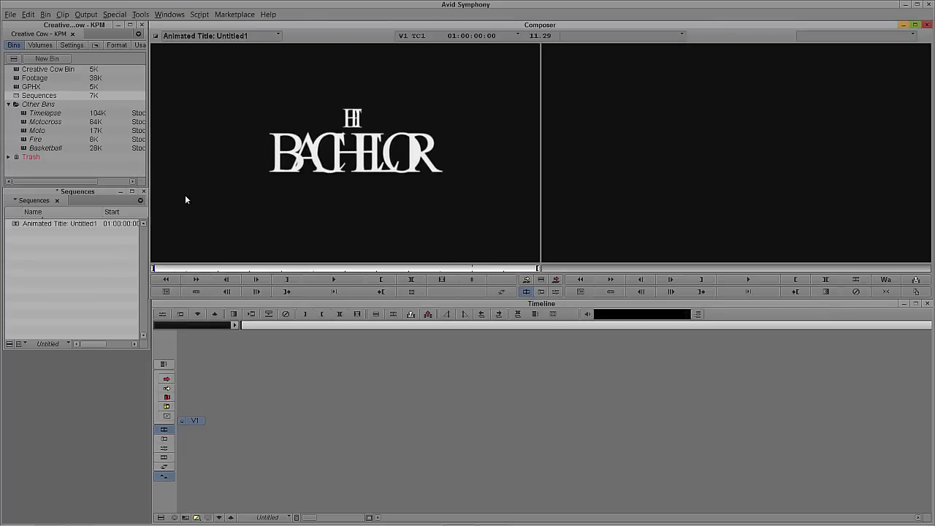
pyautogui.write('+10')
pyautogui.press('Return')
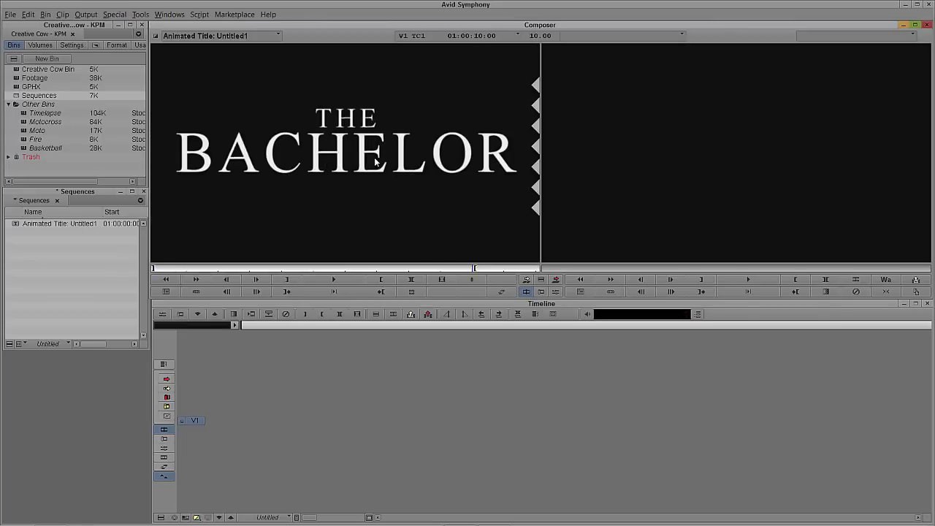
# Create a new sequence and add a second video track to it.
pyautogui.rightClick(615, 141)
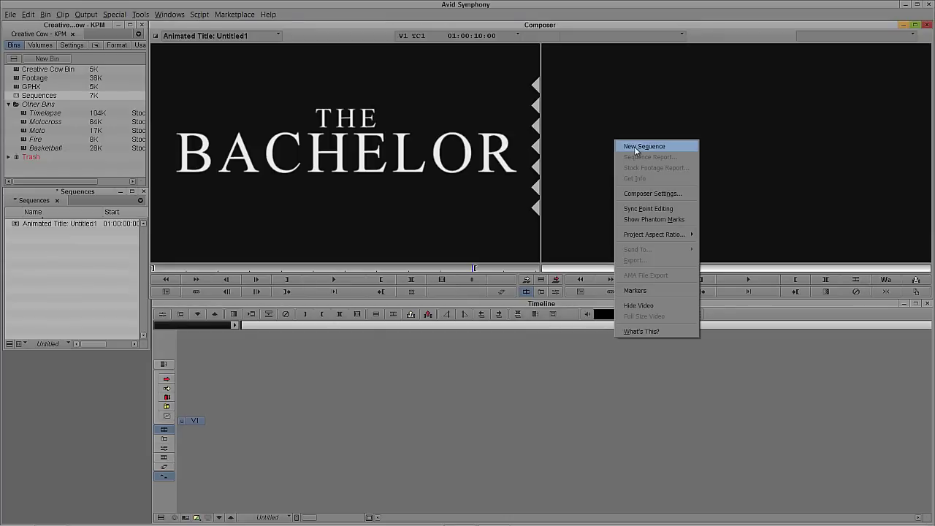
pyautogui.click(636, 146)
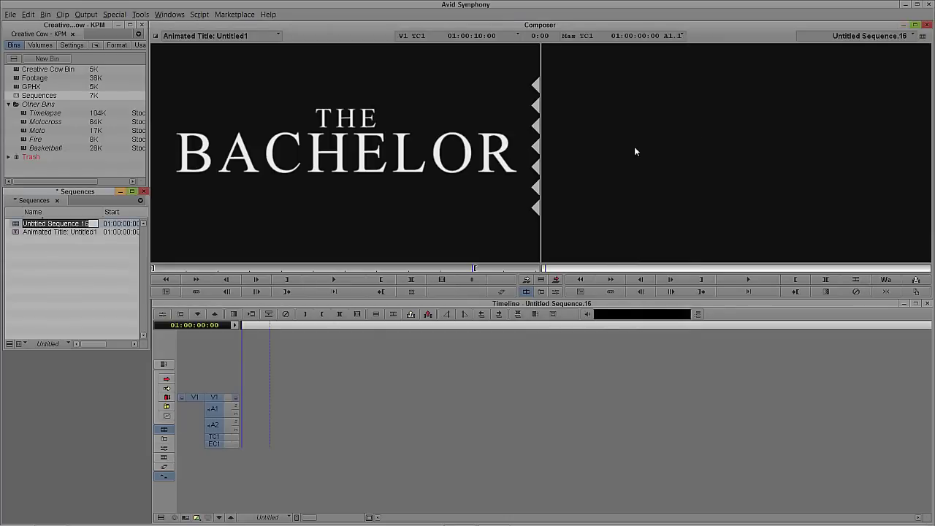
pyautogui.click(534, 259)
pyautogui.hotkey('ctrl', 'y')
# Deselect the audio tracks, patch the title's video to V2, and overwrite the marked title into the sequence.
pyautogui.click(210, 430)
pyautogui.click(212, 412)
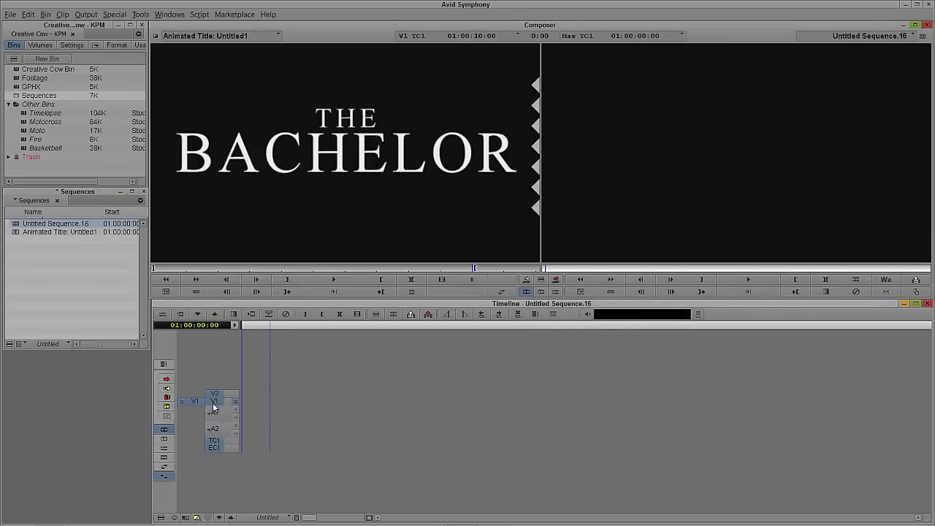
pyautogui.click(217, 401)
pyautogui.press('b')
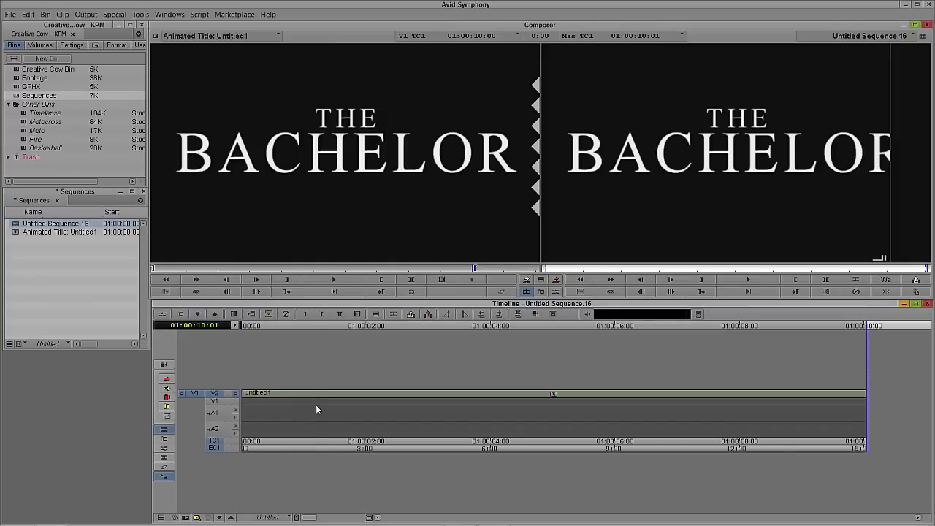
# Delete audio tracks A1 and A2 from the sequence.
pyautogui.click(316, 404)
pyautogui.click(326, 406)
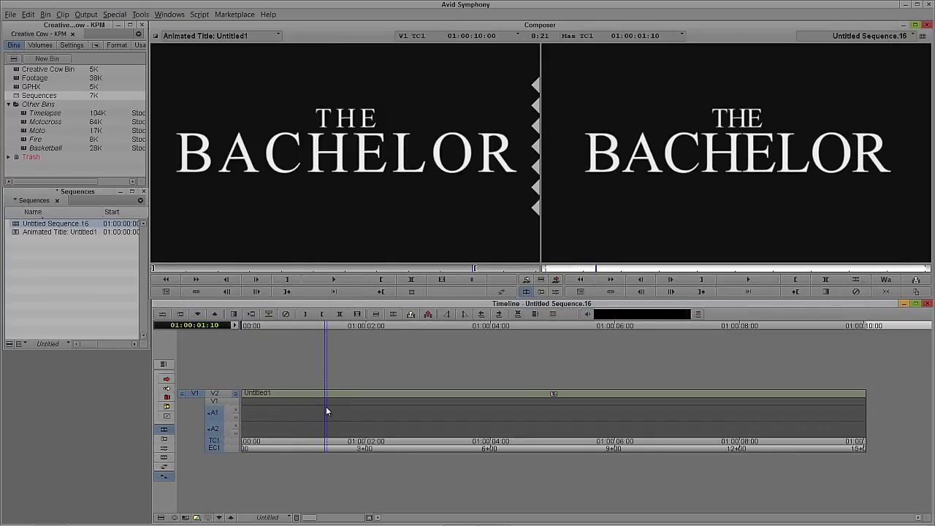
pyautogui.press('Delete')
pyautogui.click(461, 275)
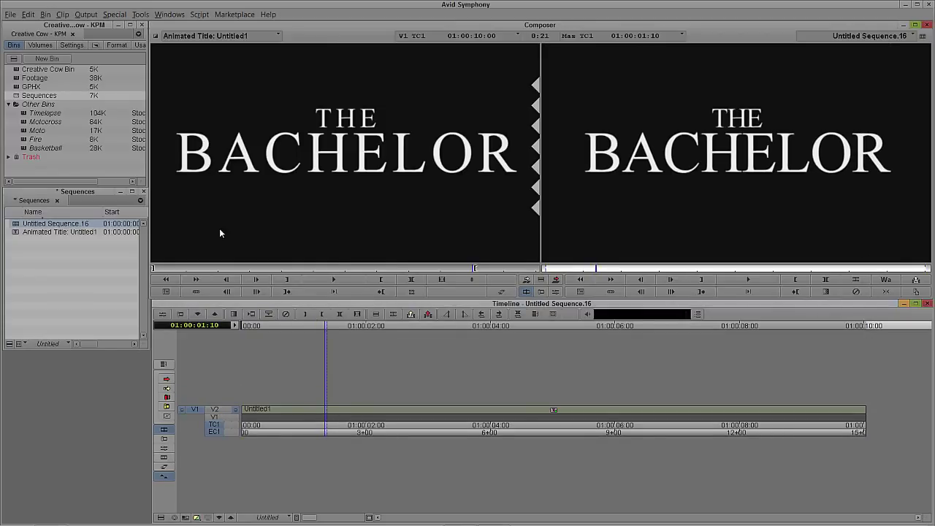
# Open the Timelapse bin and load the clip 000635_VTXHD.mov as the source.
pyautogui.click(50, 172)
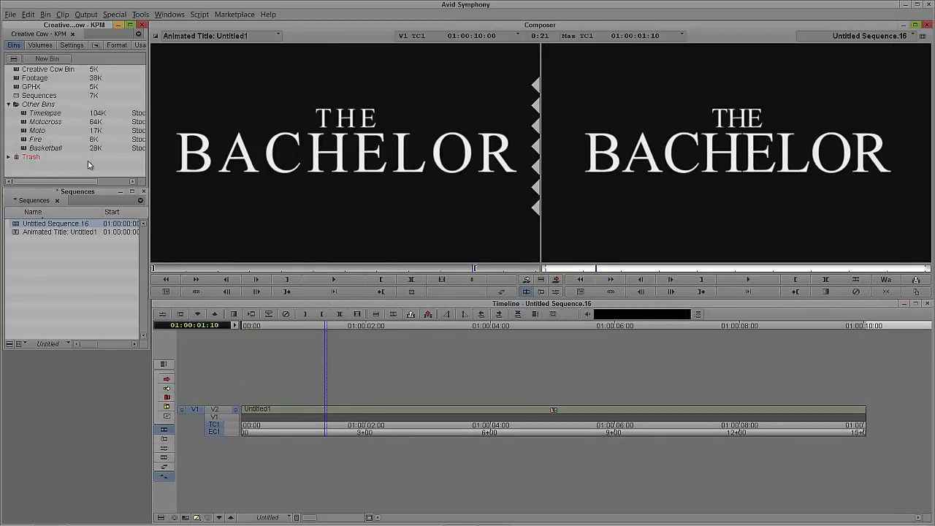
pyautogui.doubleClick(23, 114)
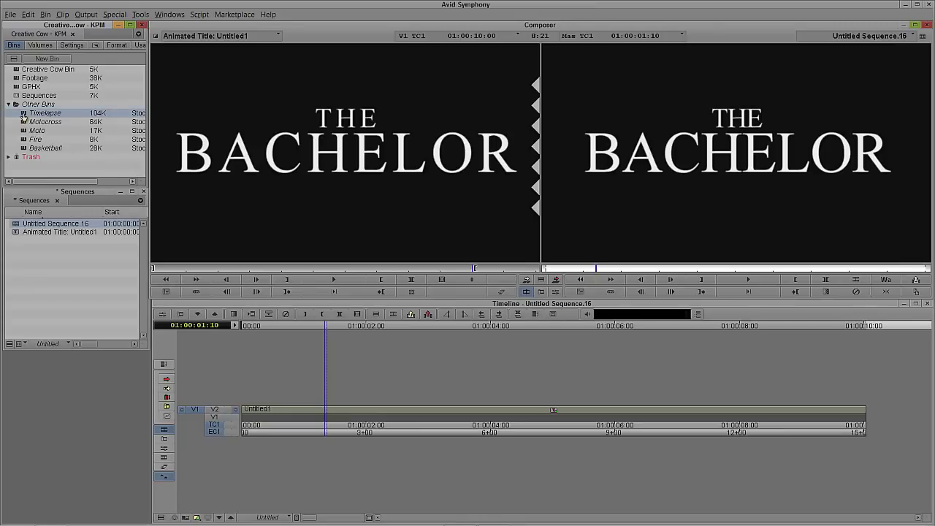
pyautogui.scroll(-2, 38, 311)
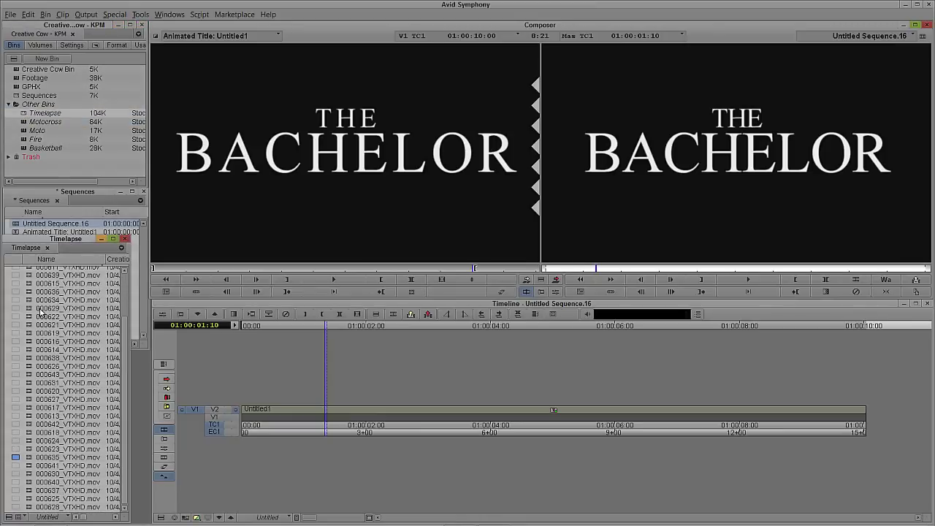
pyautogui.doubleClick(27, 458)
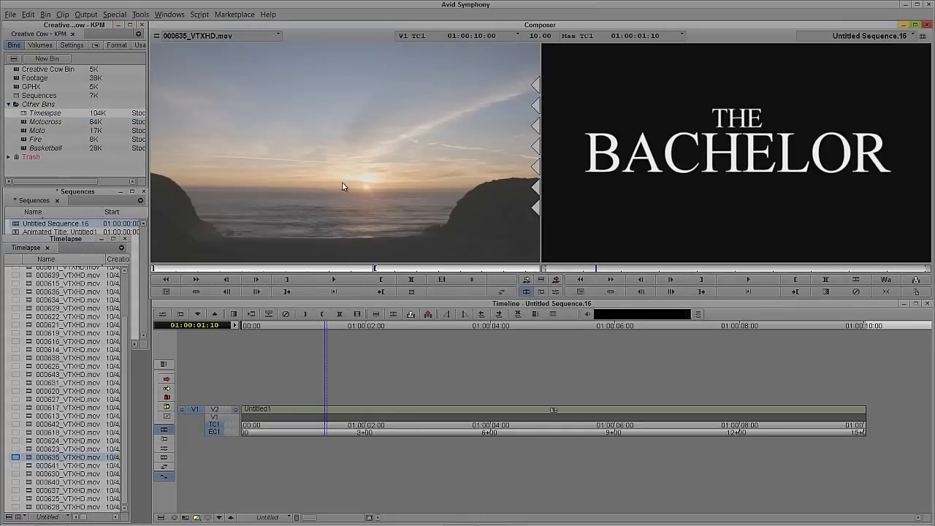
# Patch the source video to V1, mark the empty V1 segment beneath the title, and overwrite the timelapse clip into it.
pyautogui.click(698, 168)
pyautogui.click(328, 433)
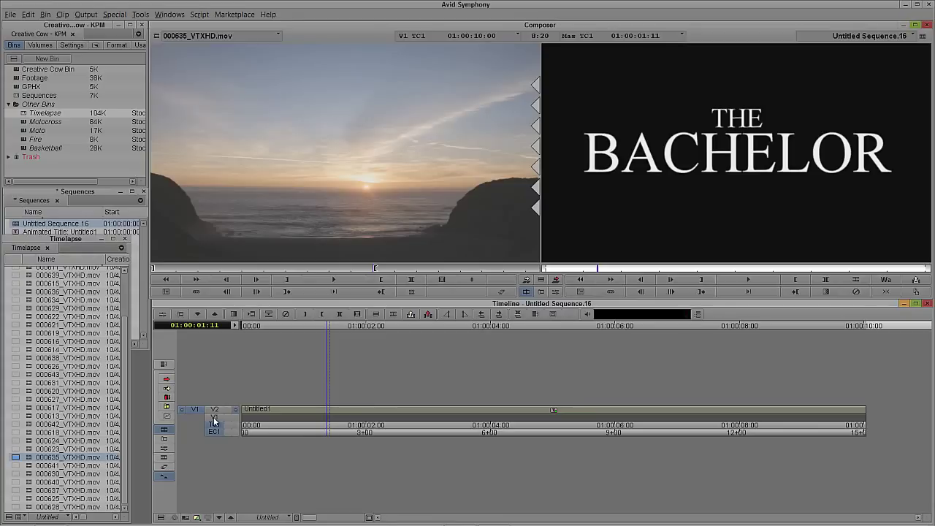
pyautogui.click(215, 418)
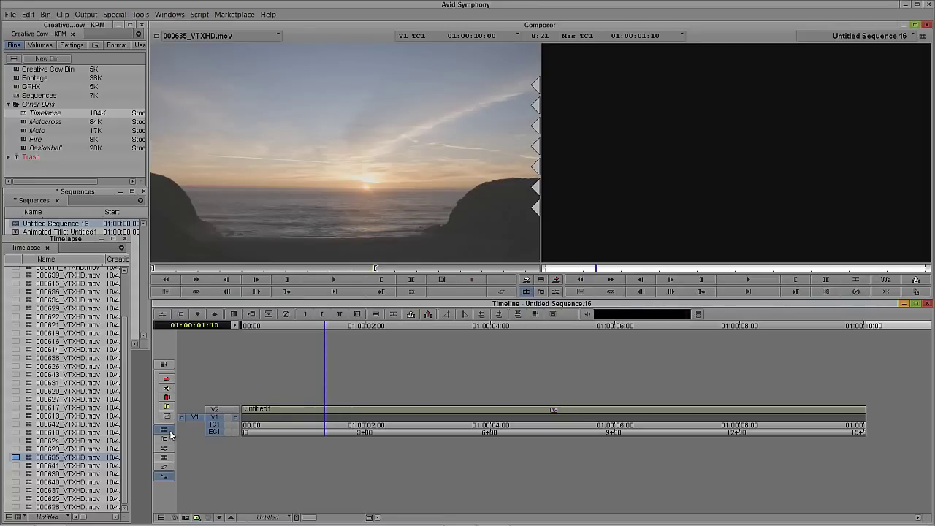
pyautogui.click(382, 419)
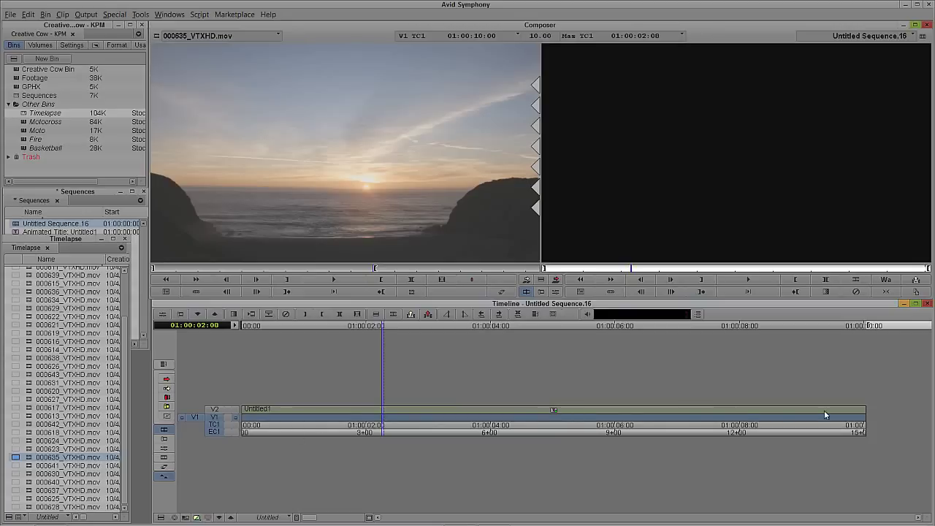
pyautogui.press('b')
# Switch to the Color Correction workspace at 01:00:02:18 and set the V1 clip's master gain to 104 and gamma to 0.525.
pyautogui.moveTo(421, 427); pyautogui.dragTo(403, 427)
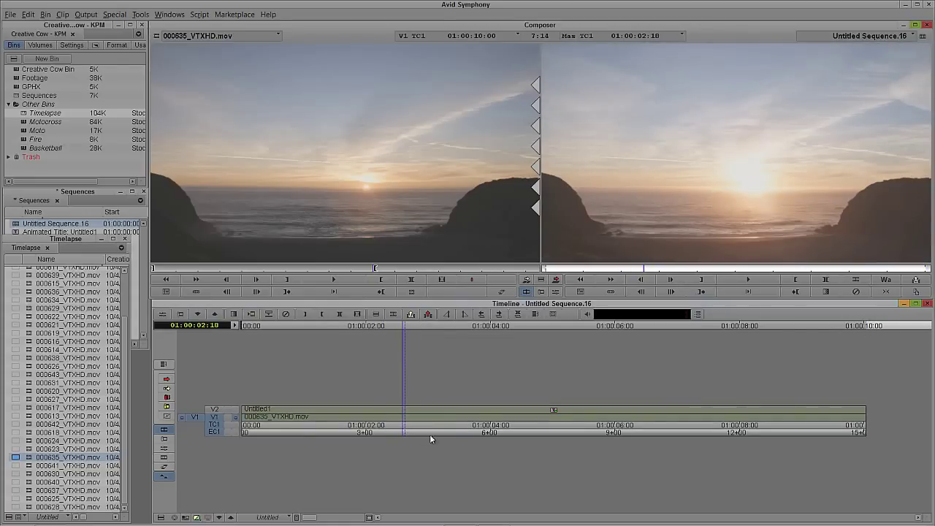
pyautogui.click(170, 15)
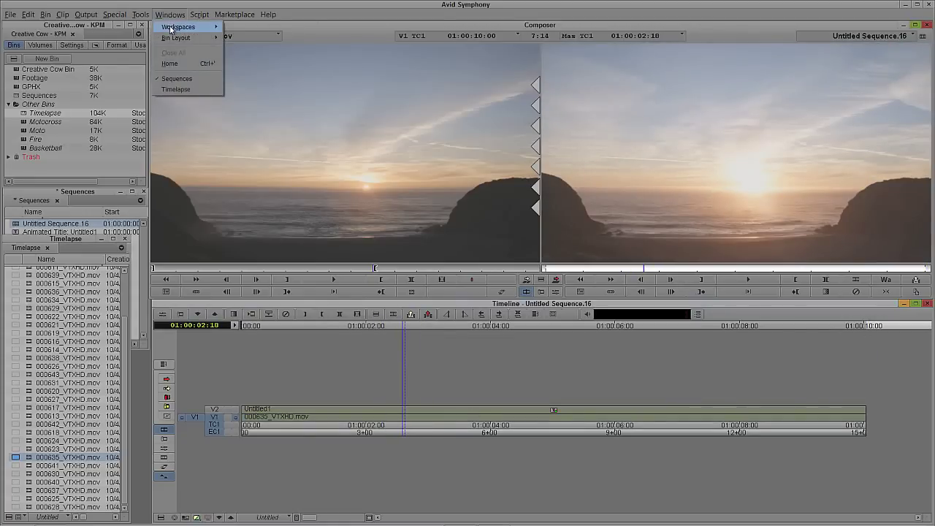
pyautogui.moveTo(183, 27)
pyautogui.click(254, 40)
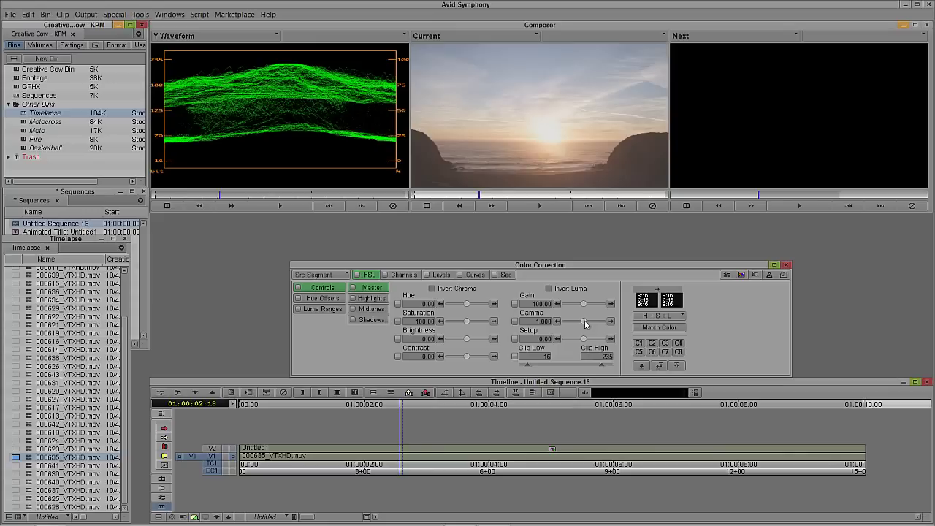
pyautogui.moveTo(585, 320)
pyautogui.mouseDown()
pyautogui.moveTo(579, 329)
pyautogui.moveTo(585, 307)
pyautogui.mouseUp()
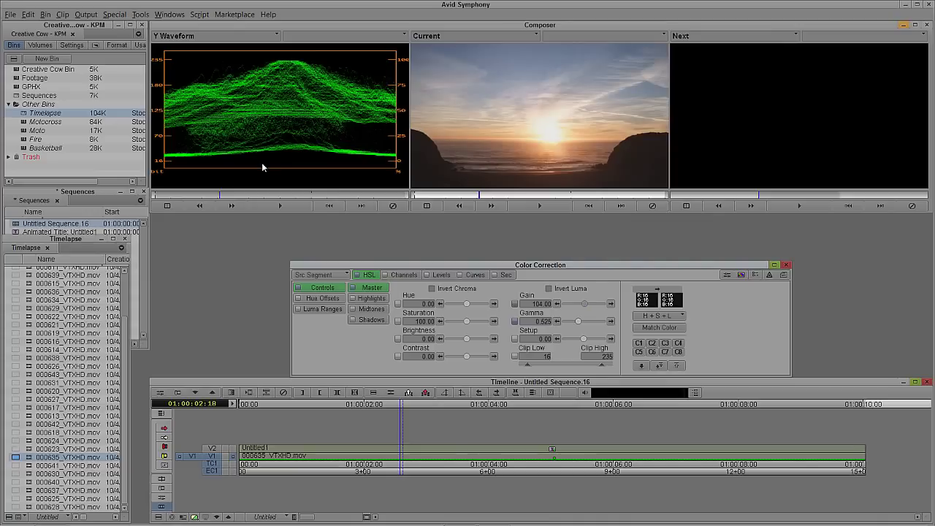
# Switch from the Color Correction workspace to the Source/Record Editing workspace.
pyautogui.click(235, 14)
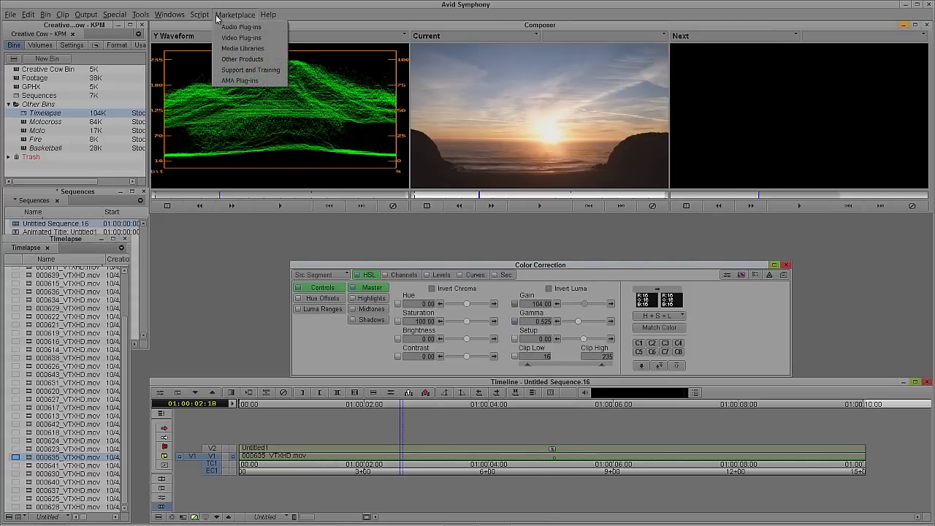
pyautogui.moveTo(183, 27)
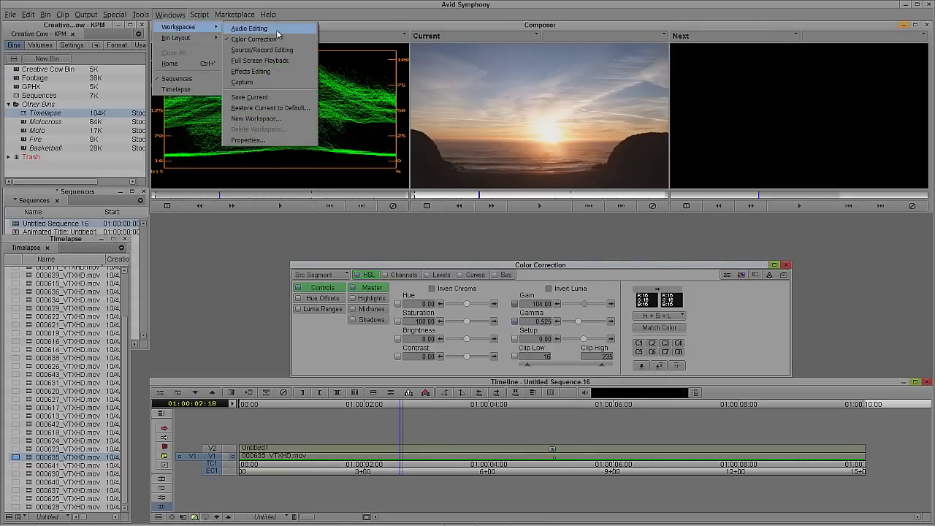
pyautogui.click(277, 51)
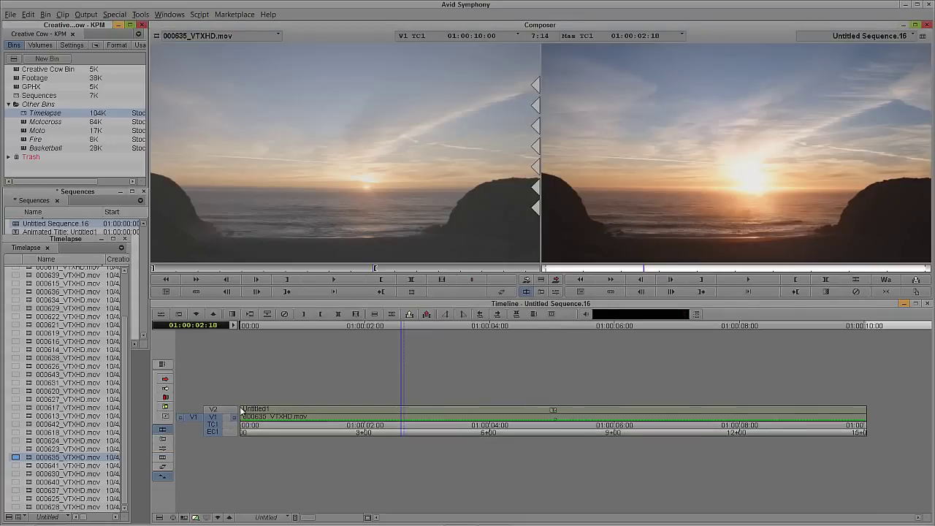
# Monitor the V2 title track and play the composite from the start of the sequence.
pyautogui.click(234, 410)
pyautogui.moveTo(298, 415); pyautogui.dragTo(216, 412)
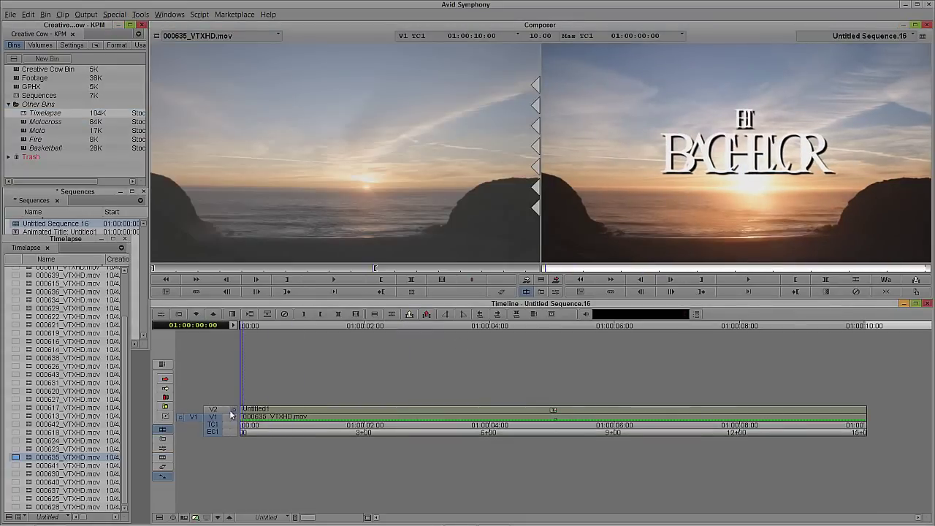
pyautogui.click(749, 280)
pyautogui.click(749, 281)
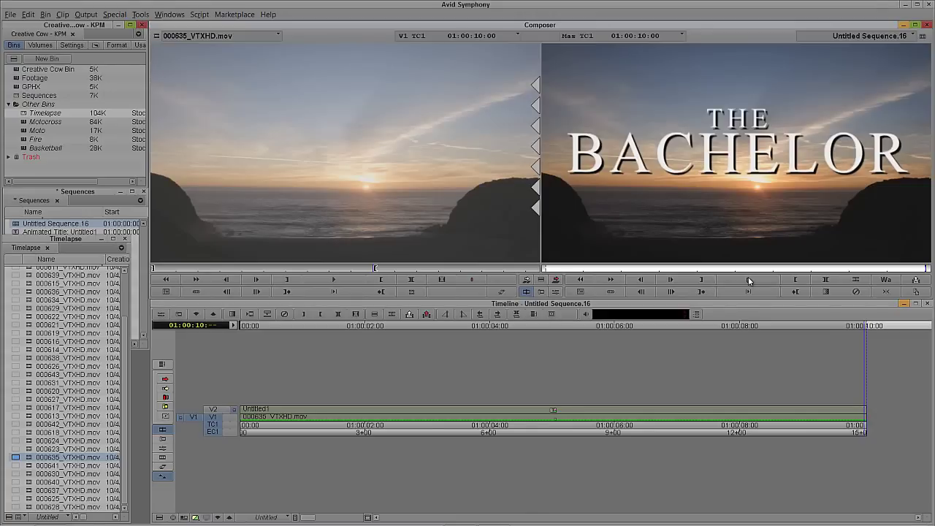
# Find BCC Lens Flare 3D in the BCC Lights effects and apply it to the title clip on V2.
pyautogui.hotkey('ctrl', '8')
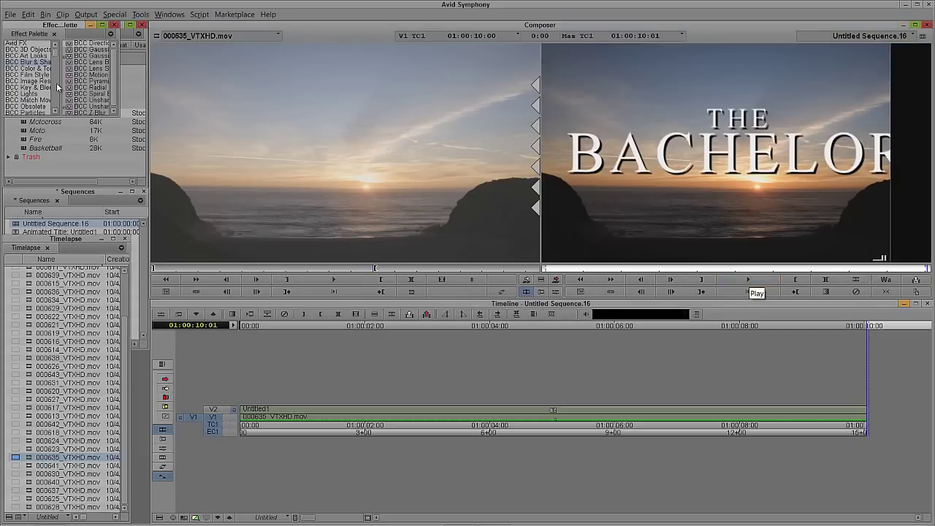
pyautogui.click(24, 94)
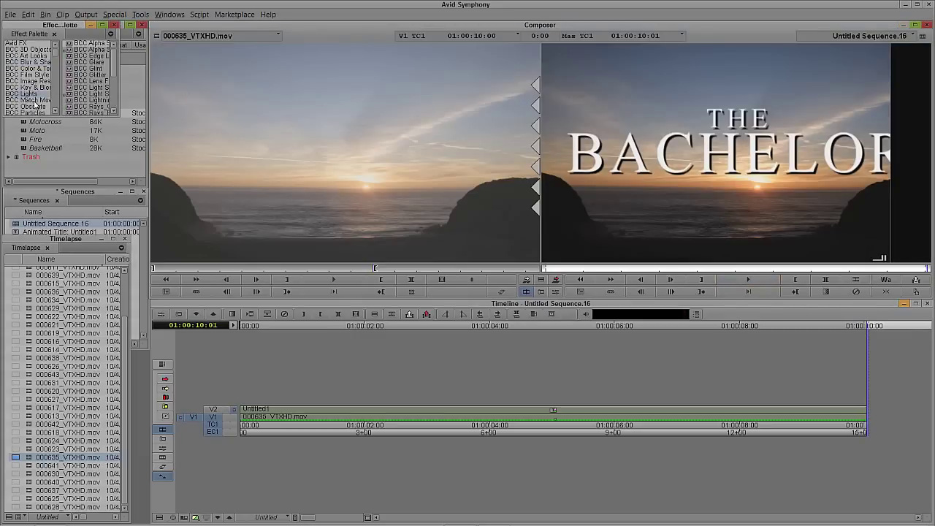
pyautogui.moveTo(119, 111); pyautogui.dragTo(153, 109)
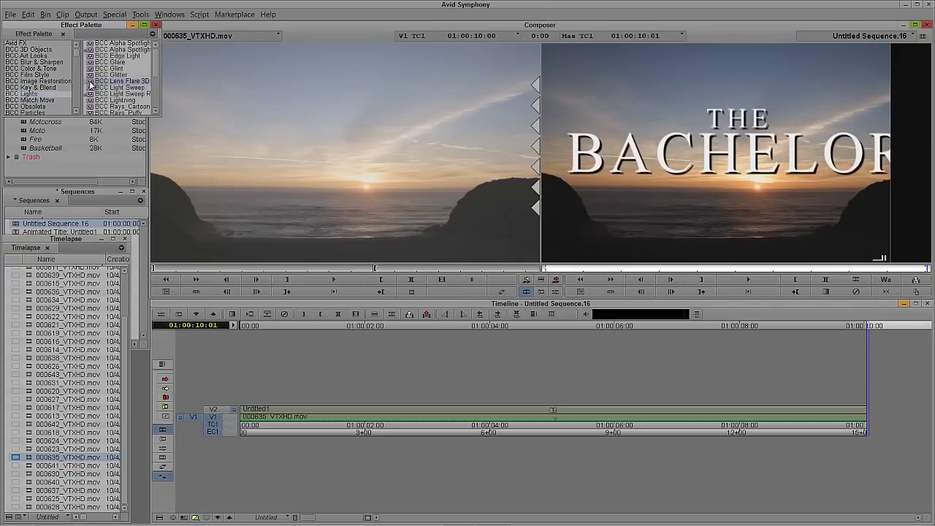
pyautogui.moveTo(90, 85); pyautogui.dragTo(329, 411)
# Park at 01:00:01:14, deselect V1 so only V2 is active, and open the lens flare in the Effect Editor.
pyautogui.click(330, 414)
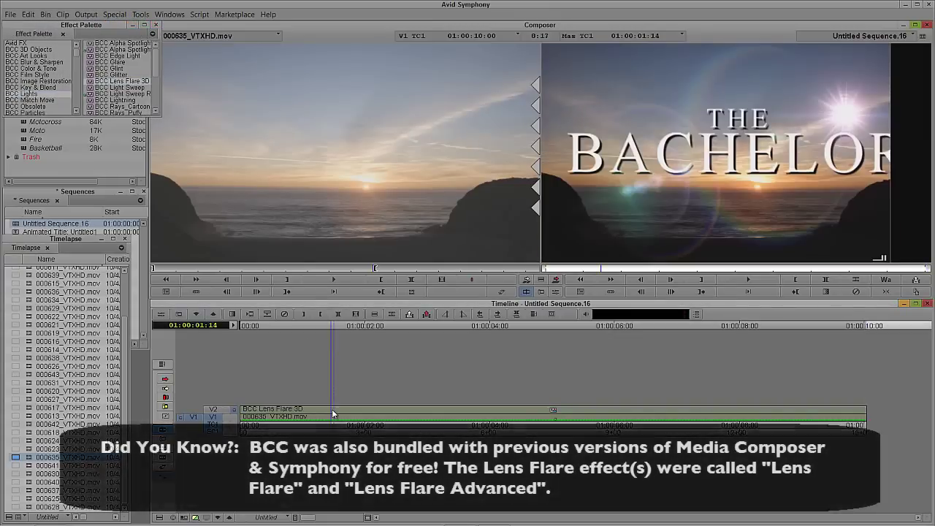
pyautogui.click(216, 418)
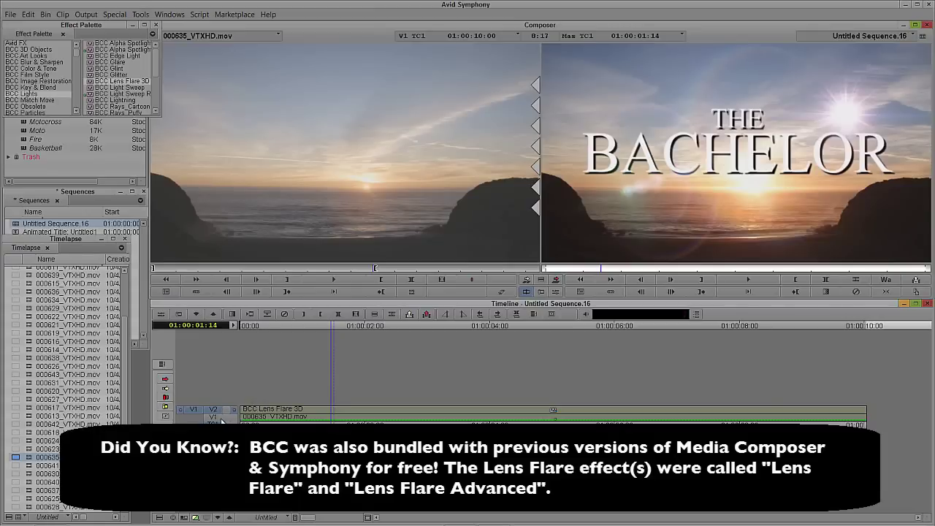
pyautogui.press("'")
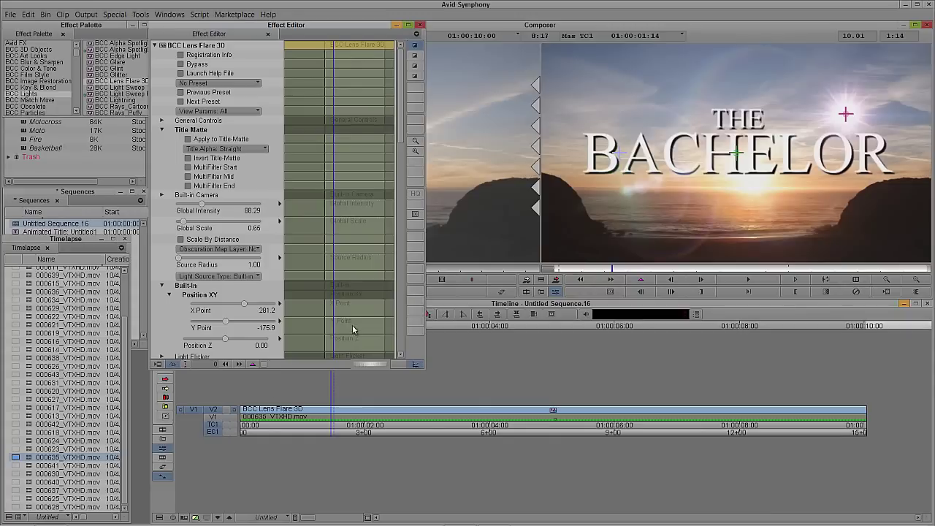
# Step through the opening frames of the title animation and park the playhead at 01:00:01:18 for the flare.
pyautogui.click(587, 269)
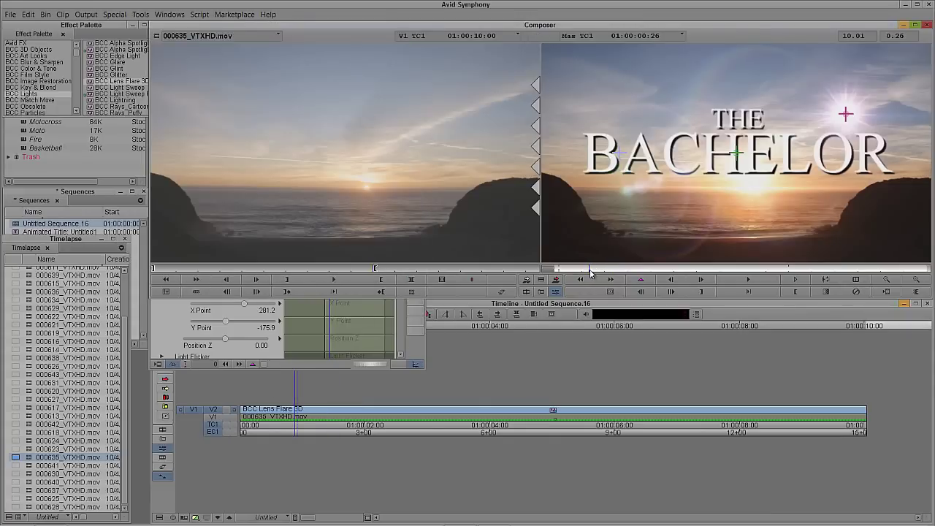
pyautogui.click(573, 269)
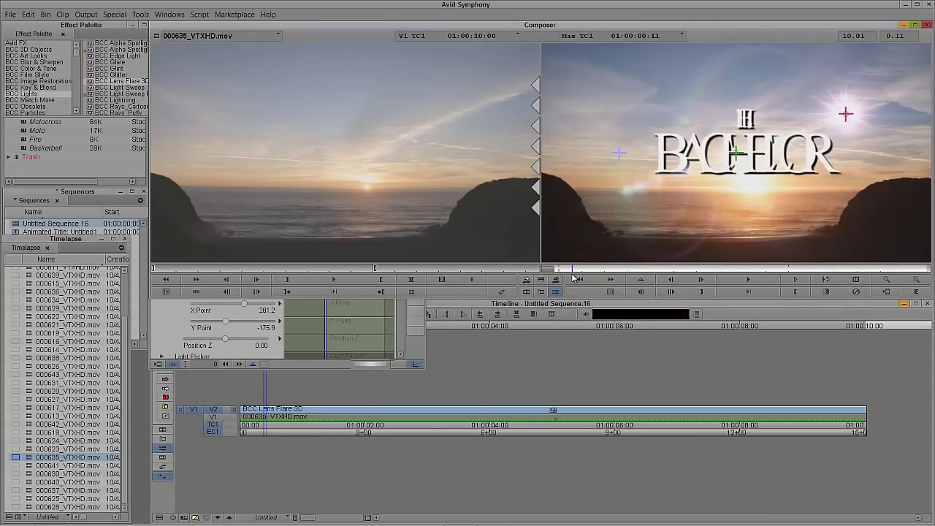
pyautogui.moveTo(589, 271); pyautogui.dragTo(611, 269)
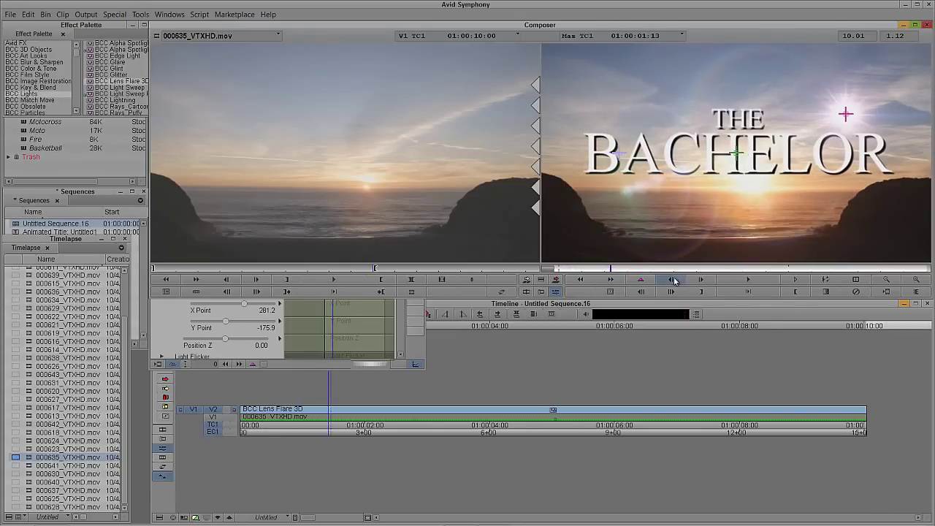
pyautogui.press('Right')
pyautogui.press('Right')
pyautogui.press('Right')
pyautogui.press('Right')
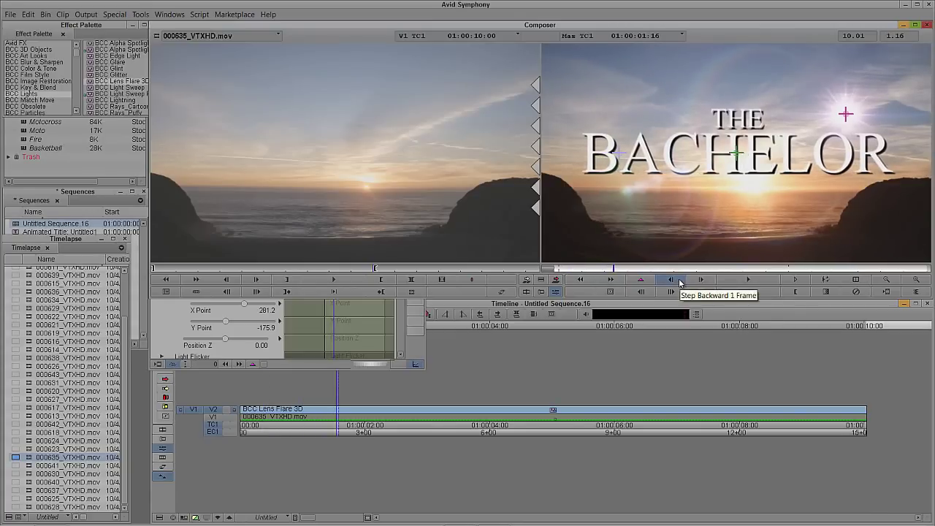
pyautogui.press('Left')
pyautogui.press('Left')
pyautogui.press('Left')
pyautogui.press('Left')
pyautogui.press('Left')
pyautogui.press('Left')
pyautogui.press('Left')
pyautogui.press('Left')
pyautogui.press('Left')
pyautogui.press('Left')
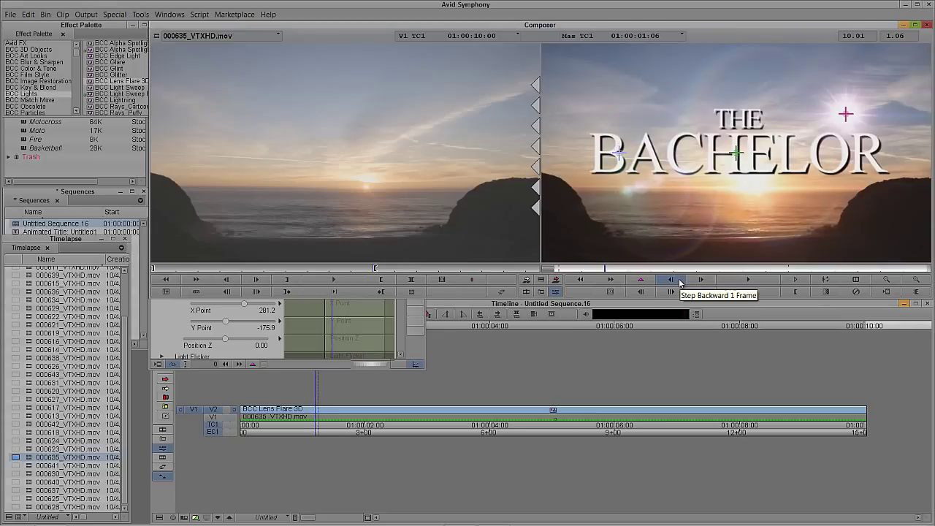
pyautogui.press('Right')
pyautogui.press('Right')
pyautogui.press('Right')
pyautogui.press('Right')
pyautogui.press('Right')
pyautogui.press('Right')
pyautogui.press('Right')
pyautogui.press('Right')
pyautogui.press('Right')
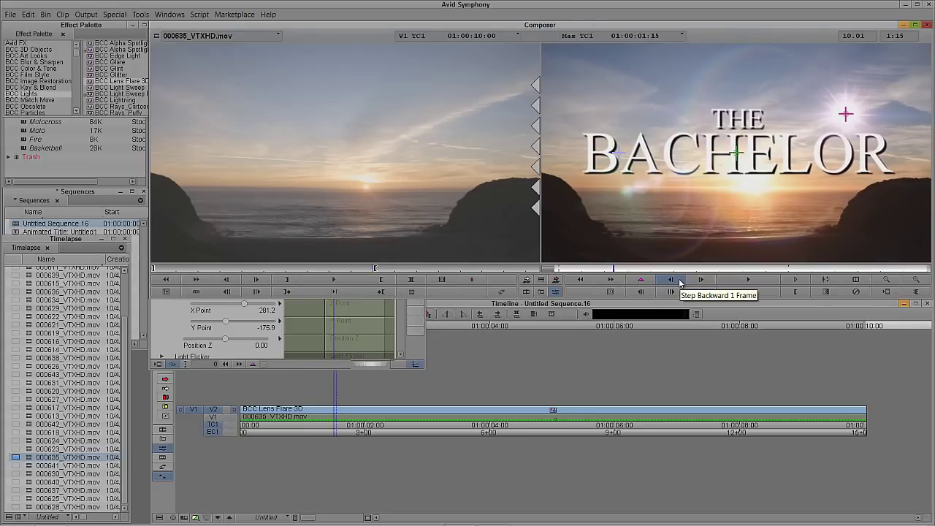
pyautogui.press('Right')
pyautogui.press('Right')
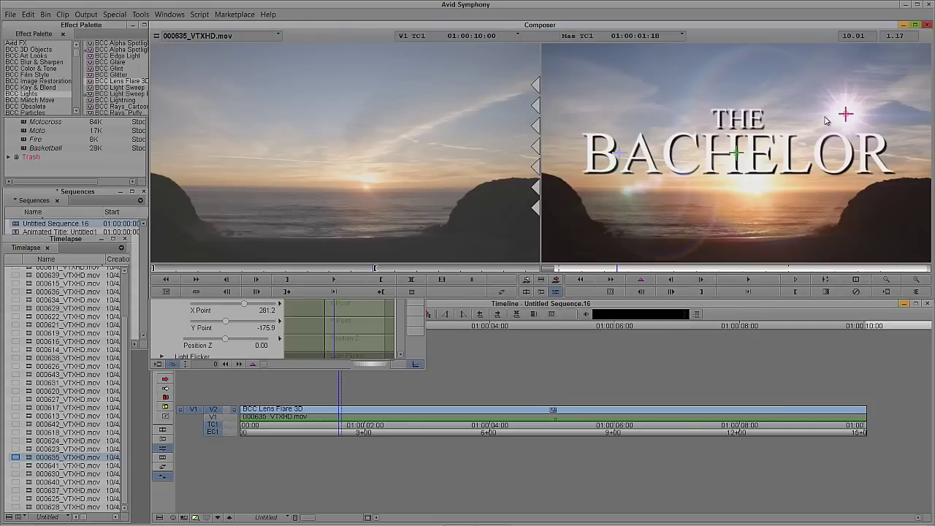
# Load the 105 Prime Chroma Hoop preset for the lens flare and enable MultiFilter End.
pyautogui.click(406, 356)
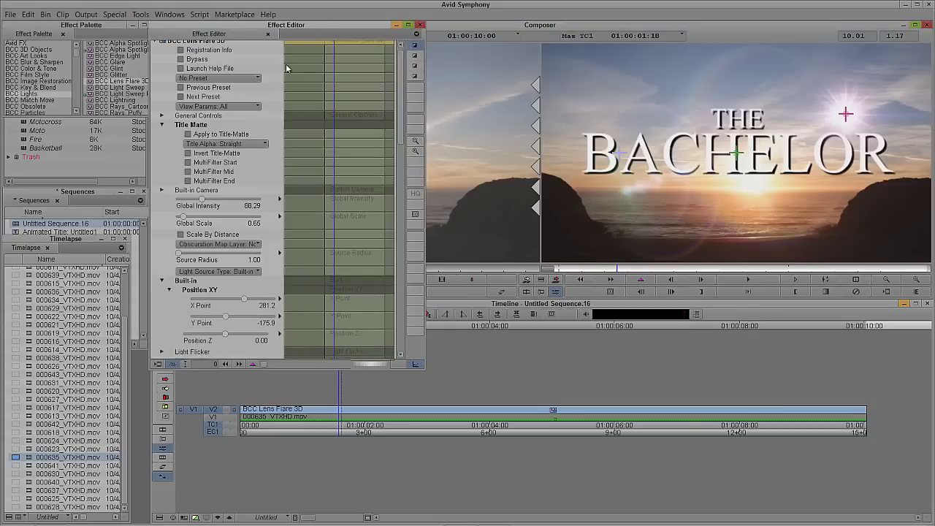
pyautogui.moveTo(276, 25); pyautogui.dragTo(155, 111)
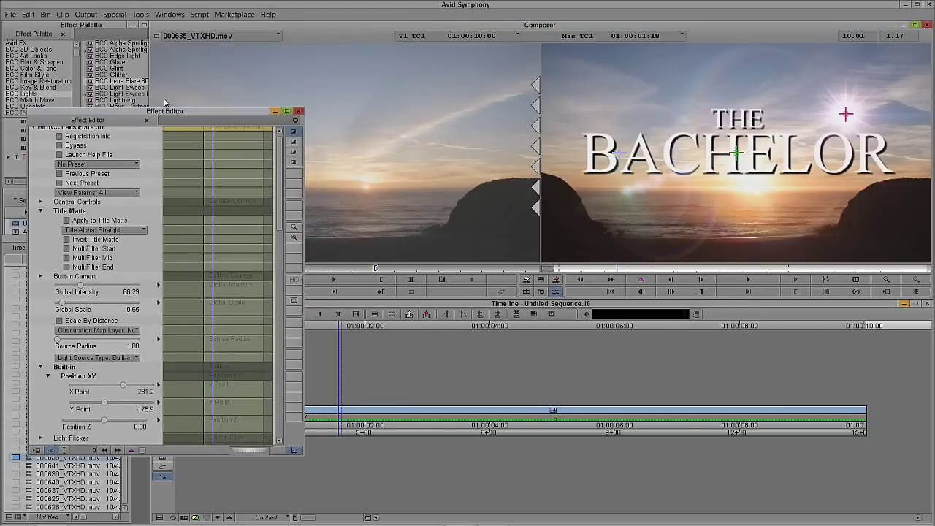
pyautogui.click(95, 164)
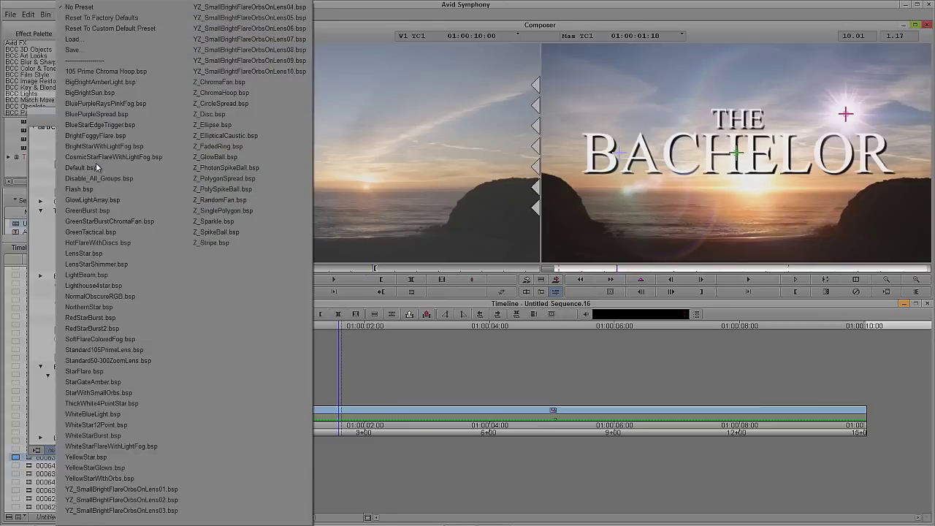
pyautogui.click(96, 71)
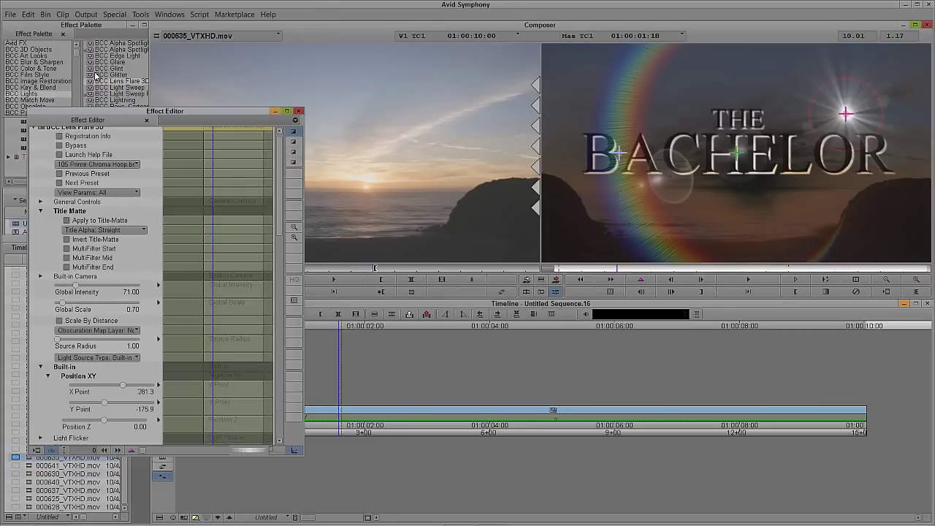
pyautogui.click(67, 267)
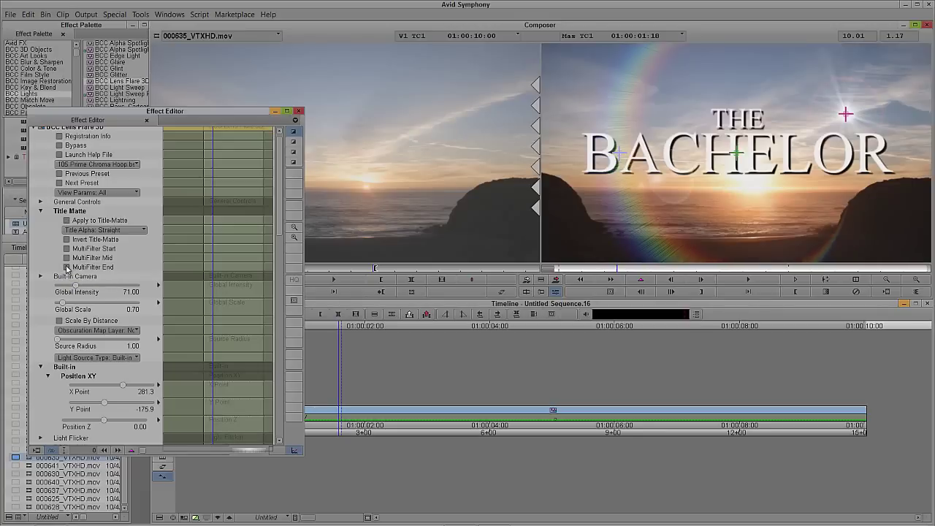
# Move the flare source between THE and BACHELOR, at about X 29 and Y -78.
pyautogui.moveTo(134, 116); pyautogui.dragTo(116, 81)
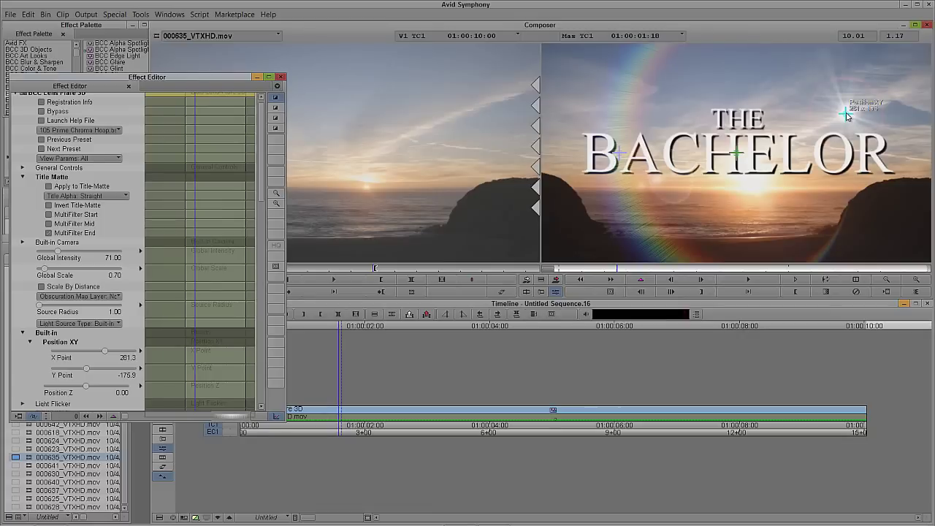
pyautogui.moveTo(846, 116); pyautogui.dragTo(748, 137)
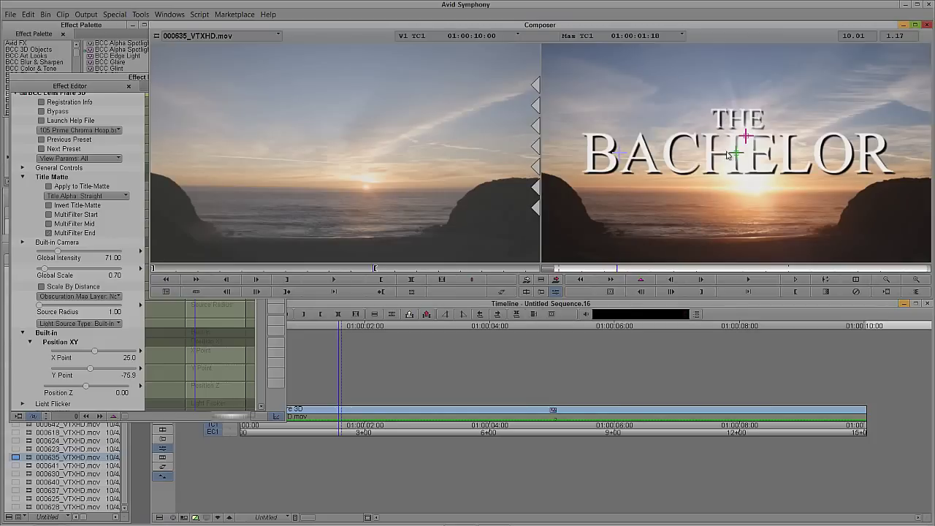
pyautogui.moveTo(746, 139)
pyautogui.mouseDown()
pyautogui.moveTo(856, 98)
pyautogui.moveTo(839, 95)
pyautogui.moveTo(748, 137)
pyautogui.mouseUp()
pyautogui.click(123, 84)
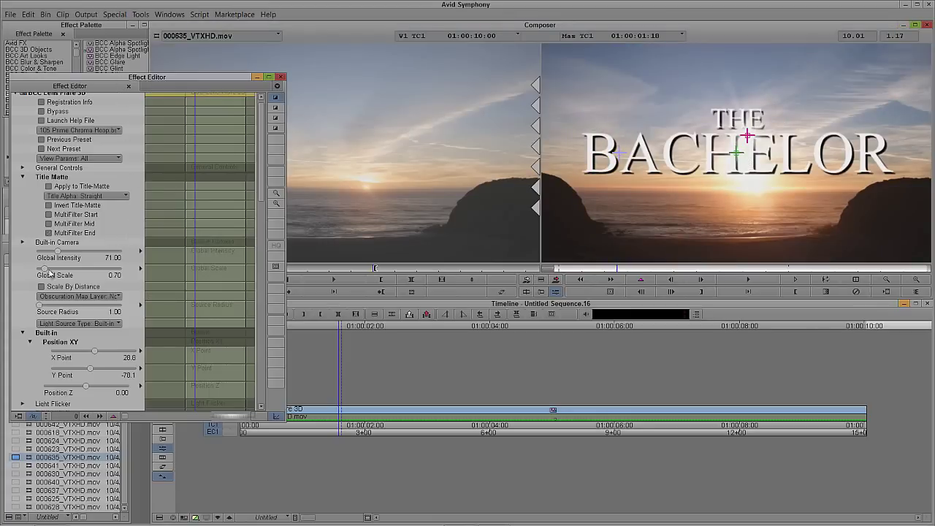
# Add a keyframe for the flare's X Point at 01:00:01:18.
pyautogui.scroll(-2, 28, 292)
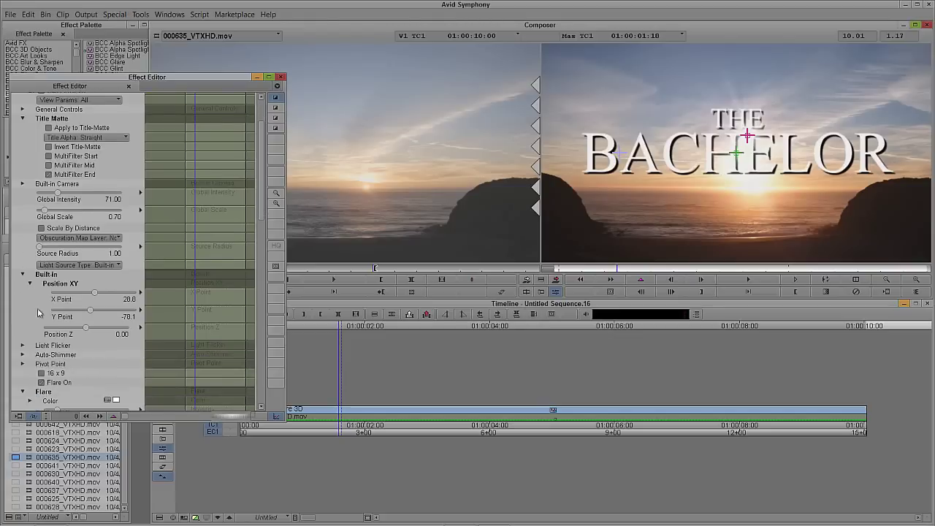
pyautogui.rightClick(205, 297)
pyautogui.click(224, 283)
# Add an X Point keyframe at 01:00:10:00 and shift the flare horizontally toward the L of BACHELOR.
pyautogui.moveTo(885, 269); pyautogui.dragTo(930, 268)
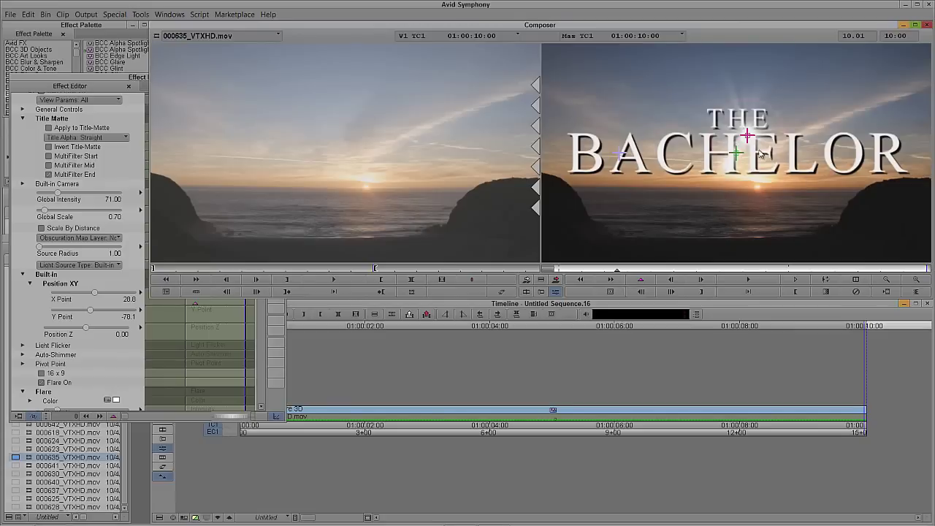
pyautogui.click(218, 308)
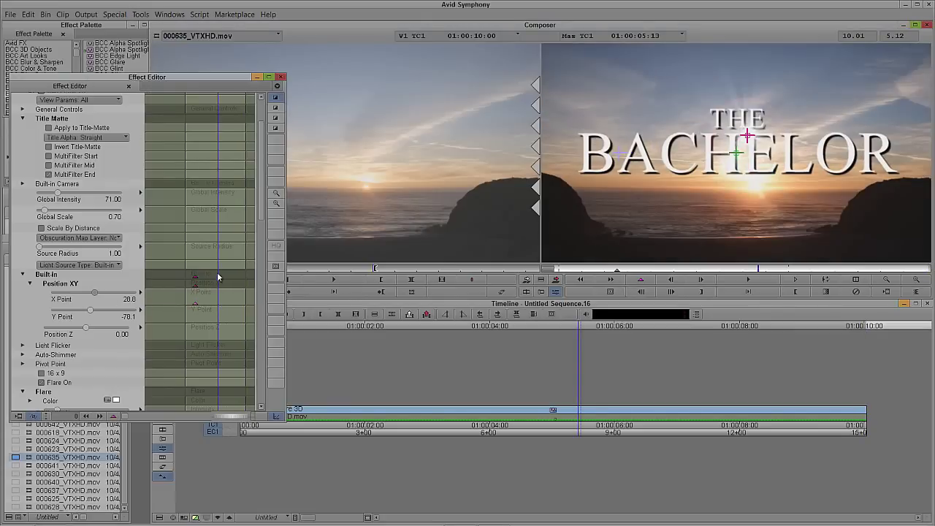
pyautogui.moveTo(224, 298); pyautogui.dragTo(258, 301)
pyautogui.rightClick(230, 300)
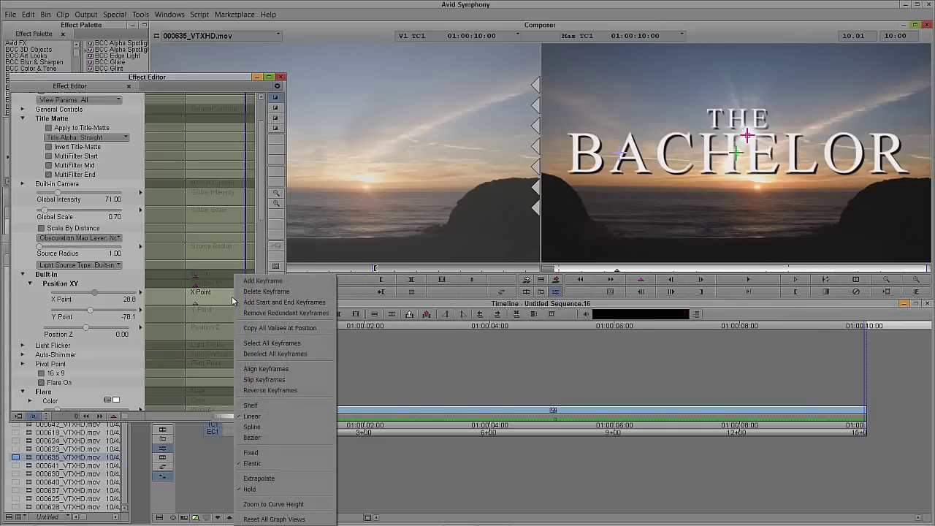
pyautogui.click(248, 282)
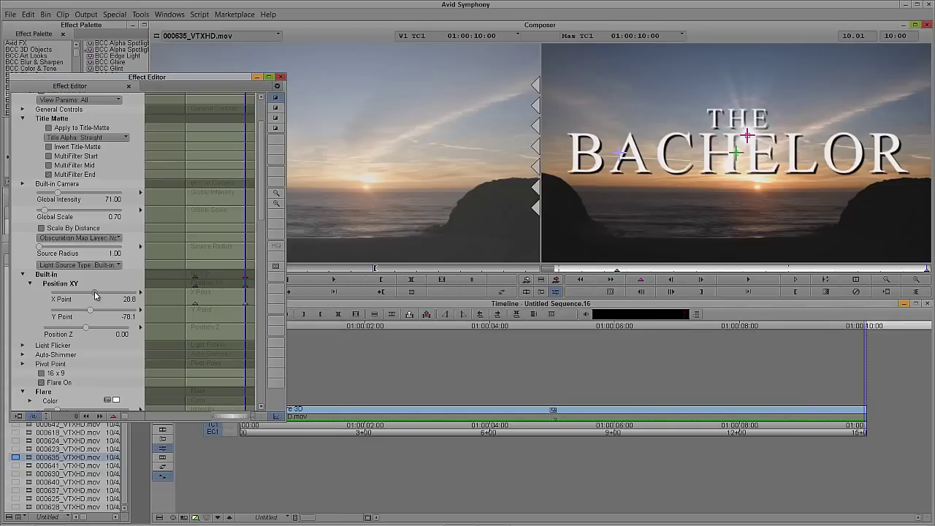
pyautogui.moveTo(96, 296); pyautogui.dragTo(98, 295)
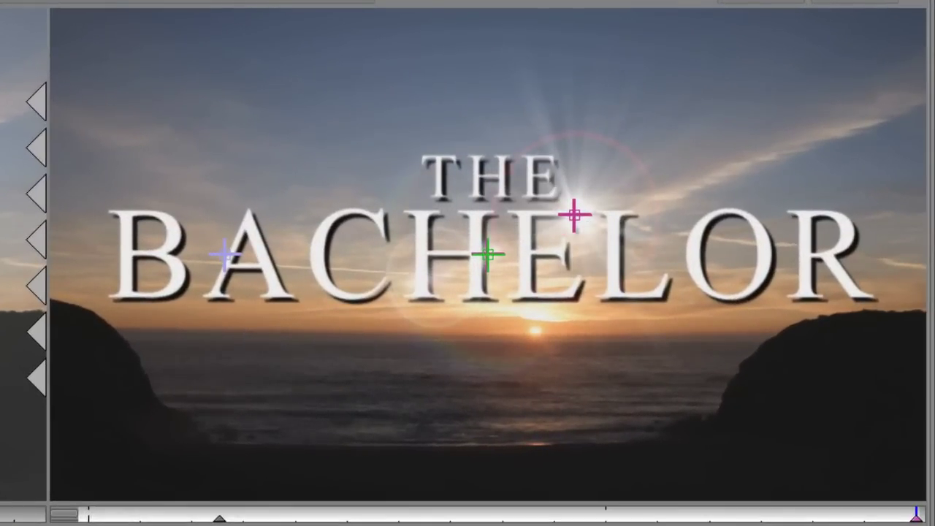
# Scrub through the flare's horizontal movement and return to the keyframe at 01:00:01:18 in the Effect Editor.
pyautogui.moveTo(258, 522); pyautogui.dragTo(542, 520)
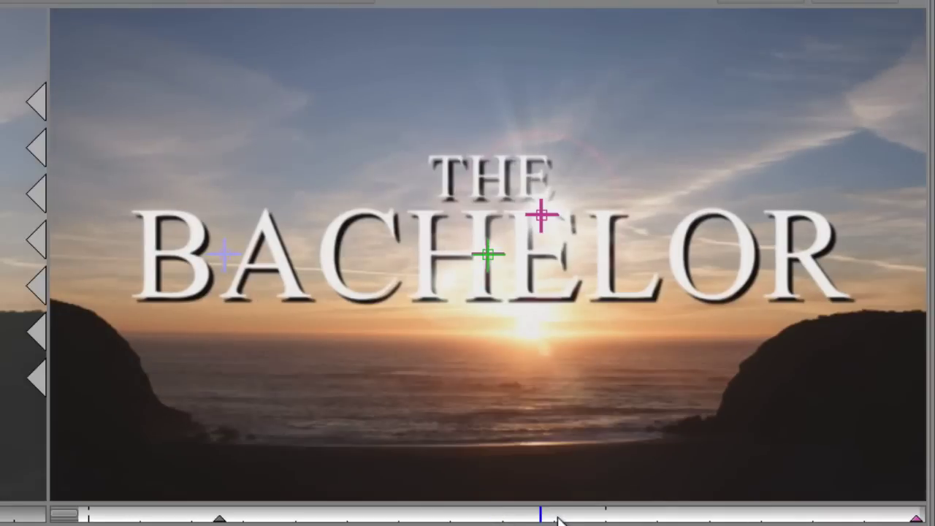
pyautogui.click(219, 521)
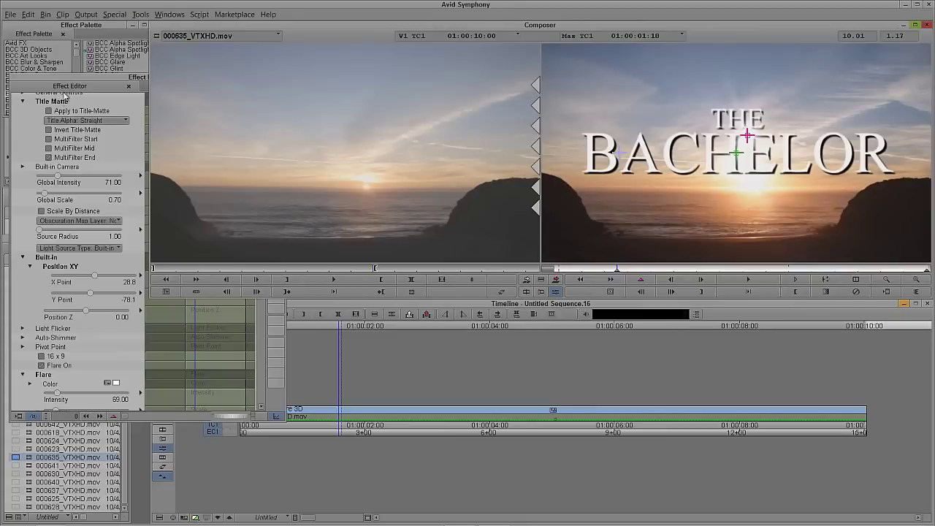
pyautogui.click(80, 82)
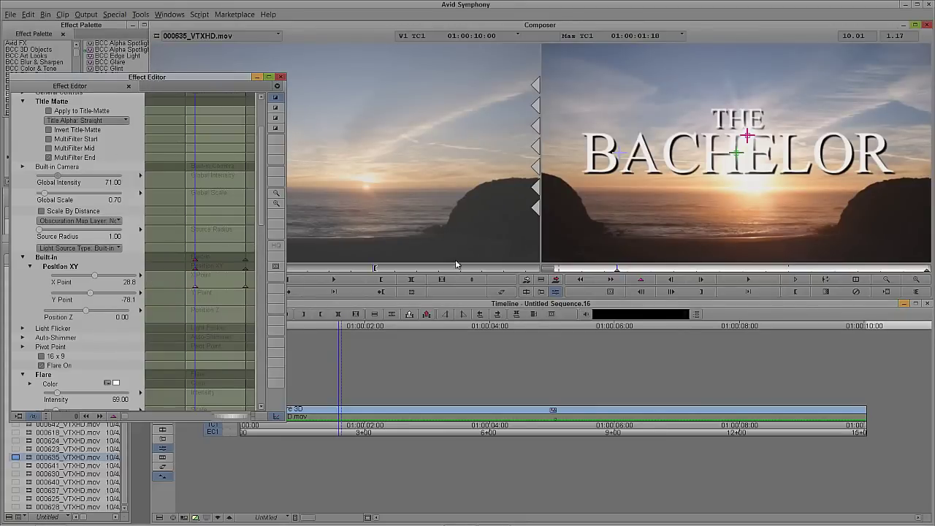
# Add a Global Intensity keyframe to the lens flare at 01:00:02:00.
pyautogui.click(591, 259)
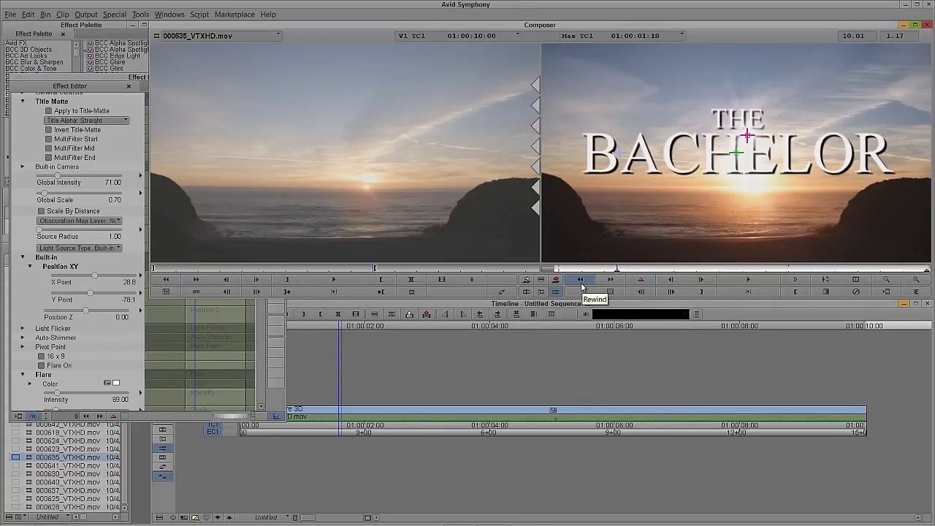
pyautogui.write('200')
pyautogui.press('Return')
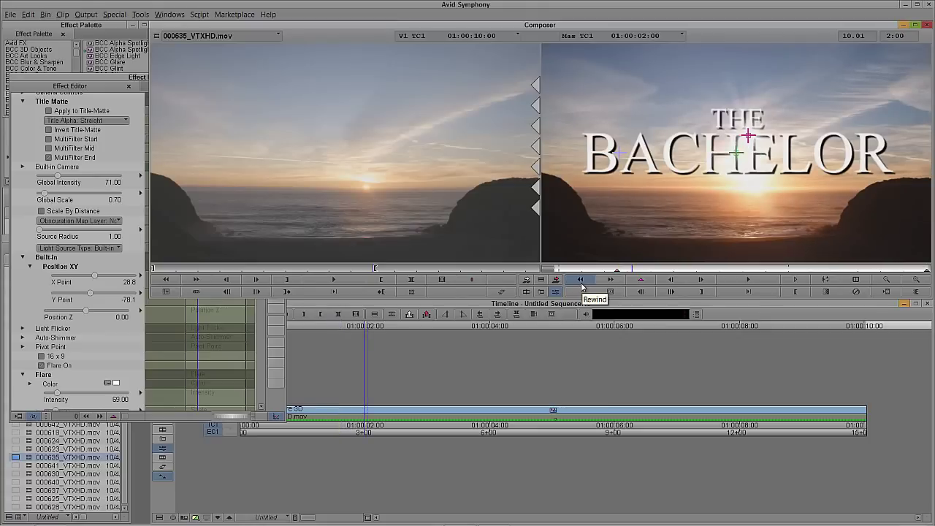
pyautogui.click(115, 85)
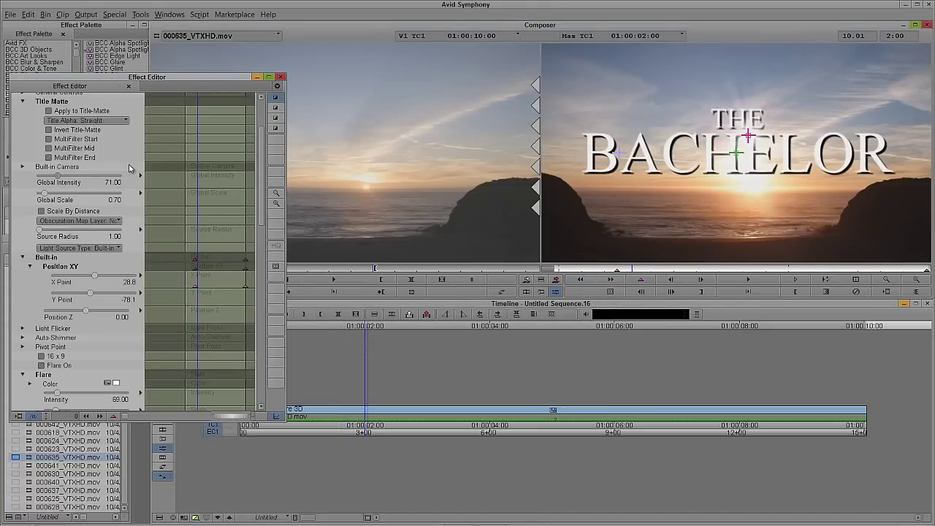
pyautogui.rightClick(203, 184)
pyautogui.click(213, 190)
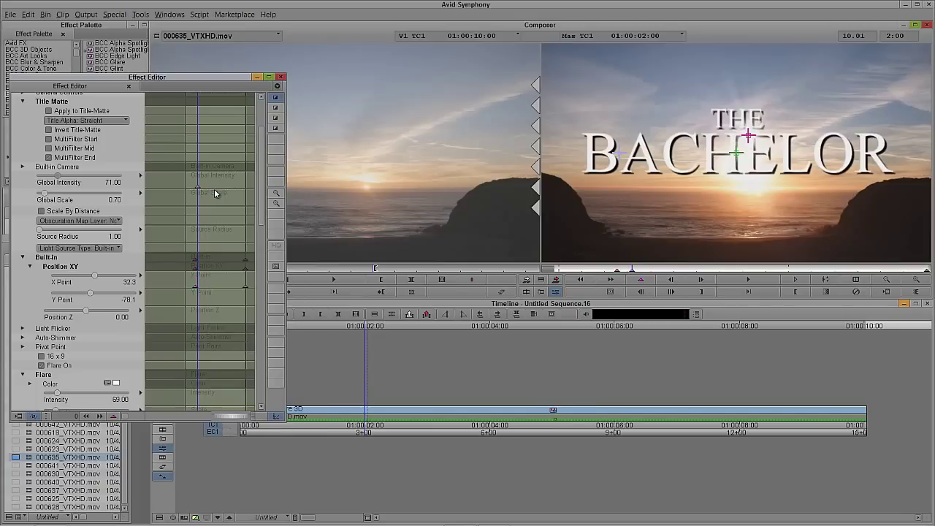
# Add a Global Intensity keyframe at the 01:00:01:18 position keyframe and set its value to 0.
pyautogui.click(194, 267)
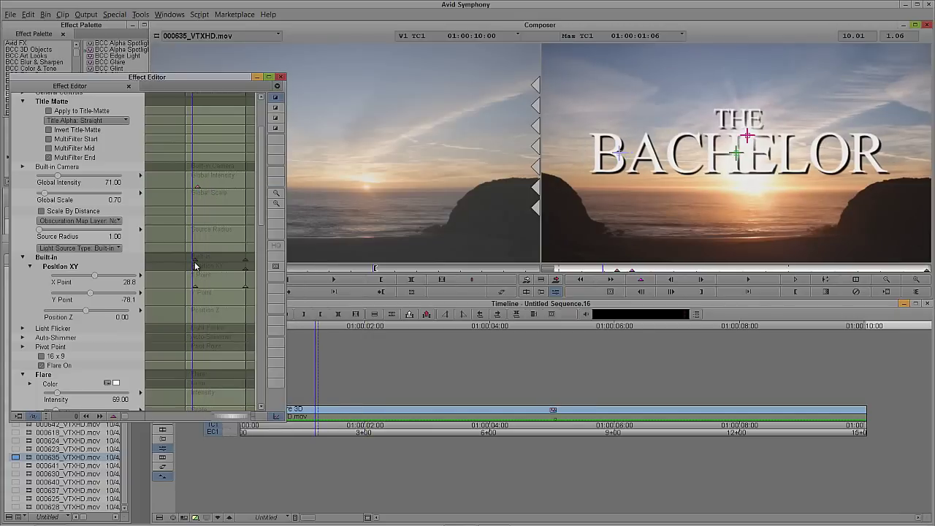
pyautogui.moveTo(194, 266); pyautogui.dragTo(196, 267)
pyautogui.click(616, 271)
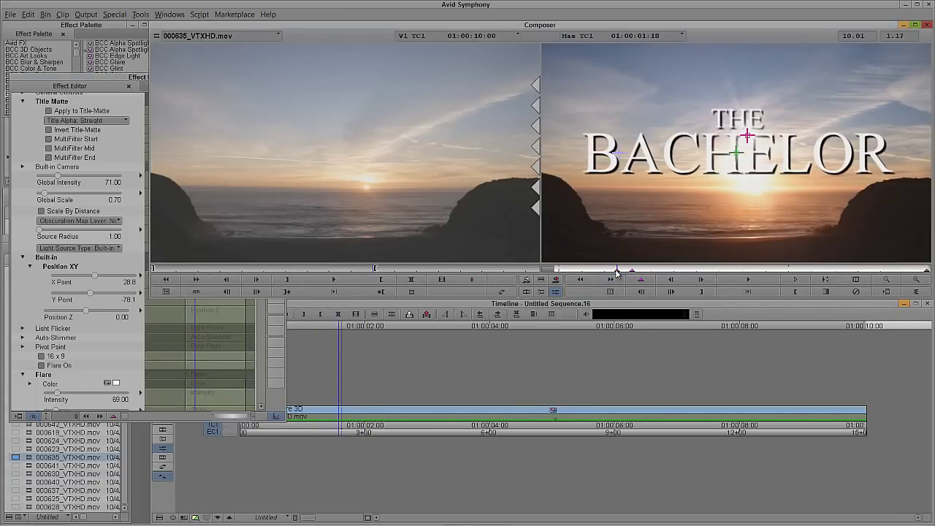
pyautogui.click(109, 82)
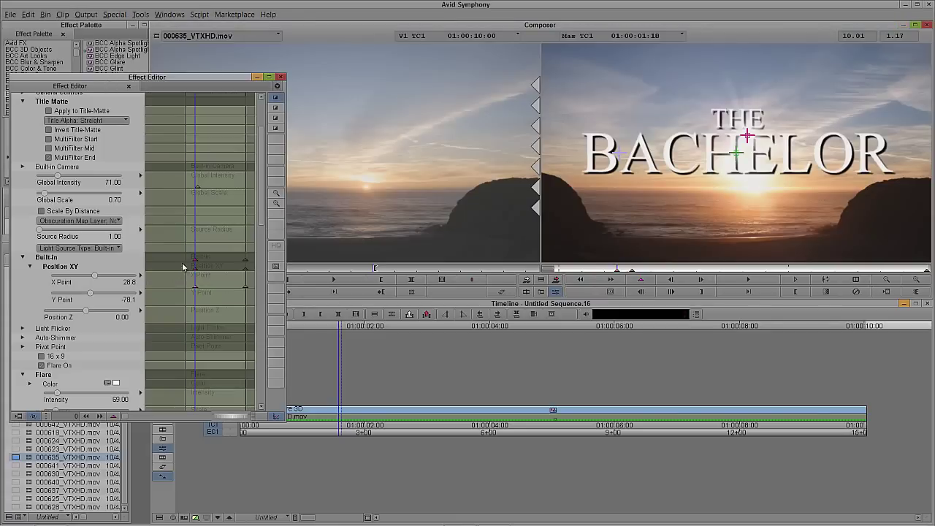
pyautogui.rightClick(191, 186)
pyautogui.click(204, 185)
pyautogui.moveTo(57, 179); pyautogui.dragTo(15, 184)
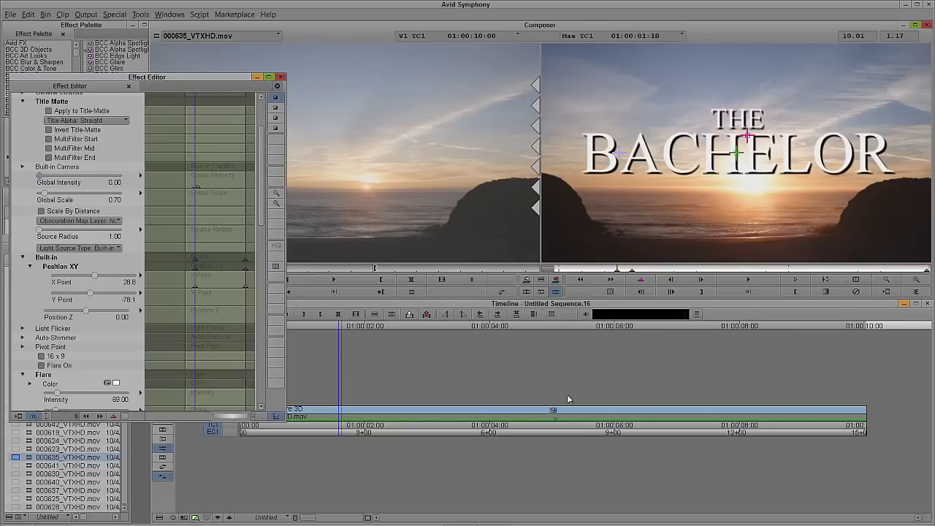
# Leave effect mode, render the BCC Lens Flare 3D effect, and play the sequence from the start.
pyautogui.press('y')
pyautogui.moveTo(346, 410); pyautogui.dragTo(265, 420)
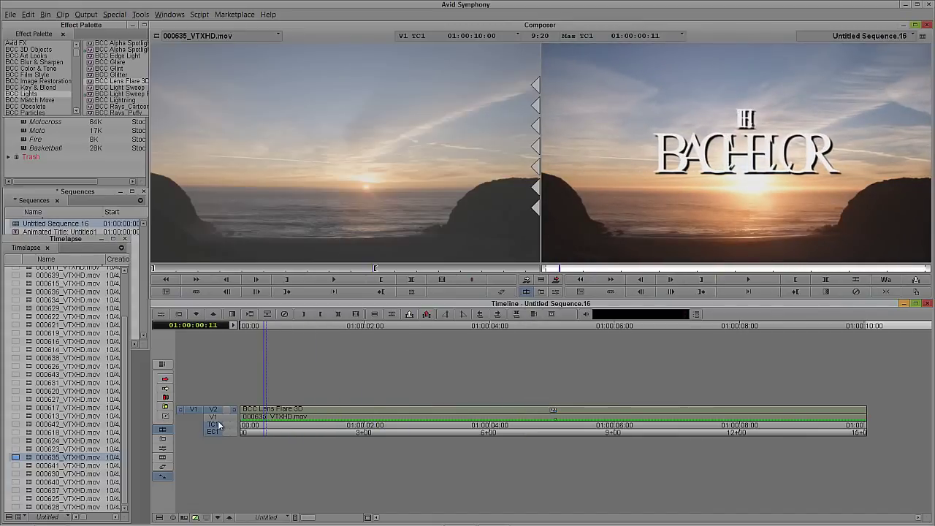
pyautogui.hotkey('ctrl', 'r')
pyautogui.click(478, 280)
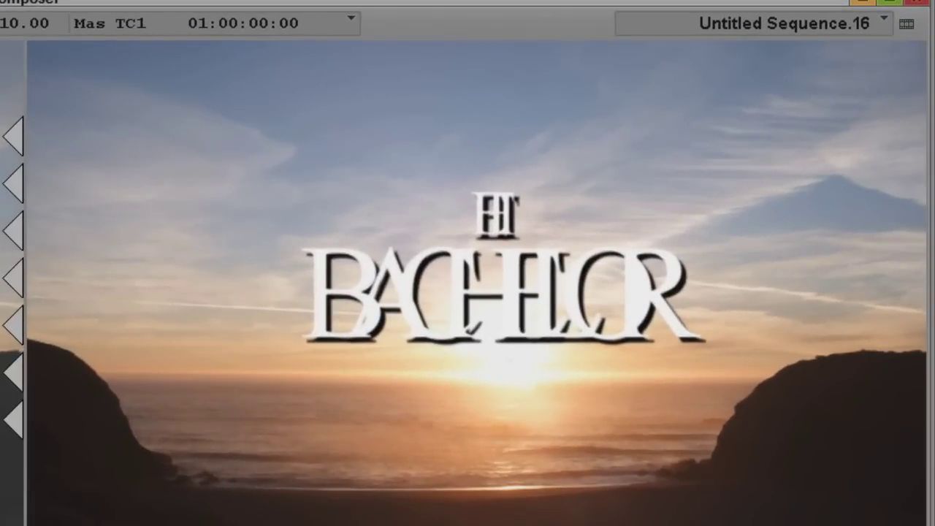
pyautogui.press('space')
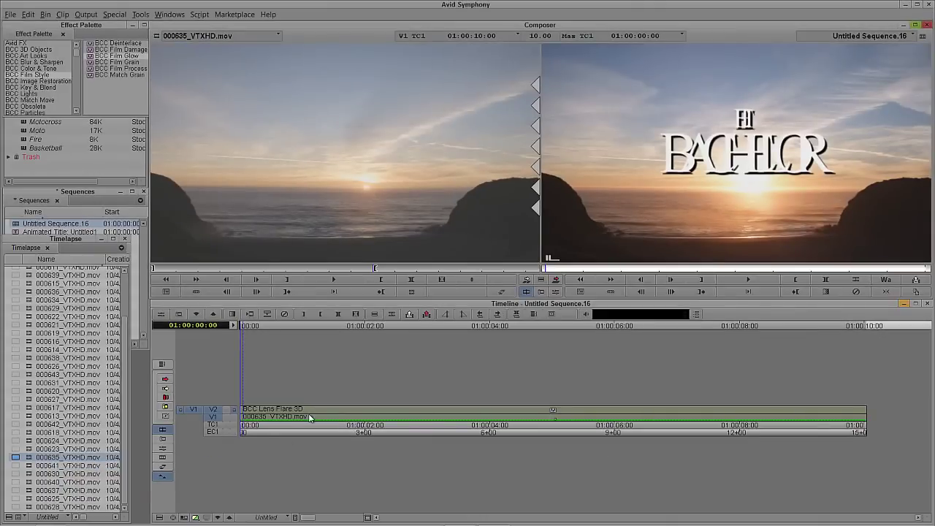
# Add a V3 video track, cut its filler one second in, and return to the sequence start.
pyautogui.click(309, 418)
pyautogui.hotkey('ctrl', 'y')
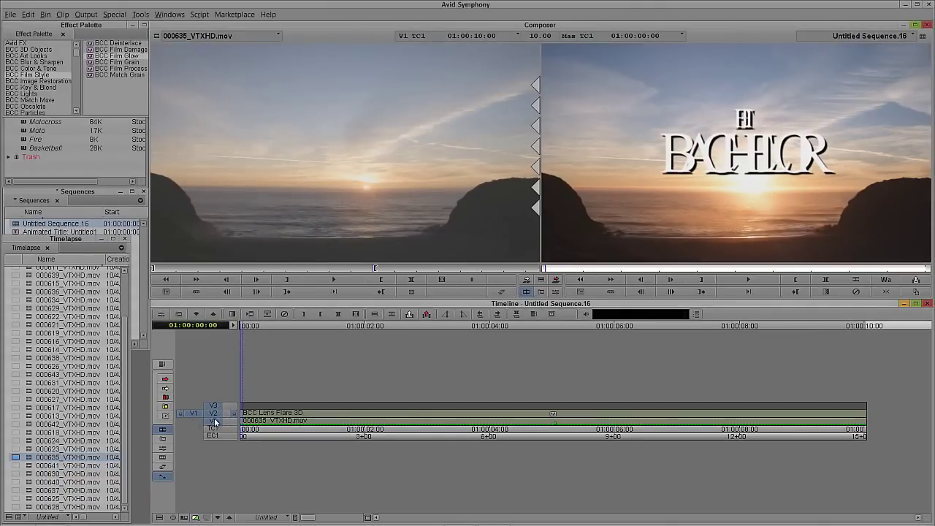
pyautogui.press('space')
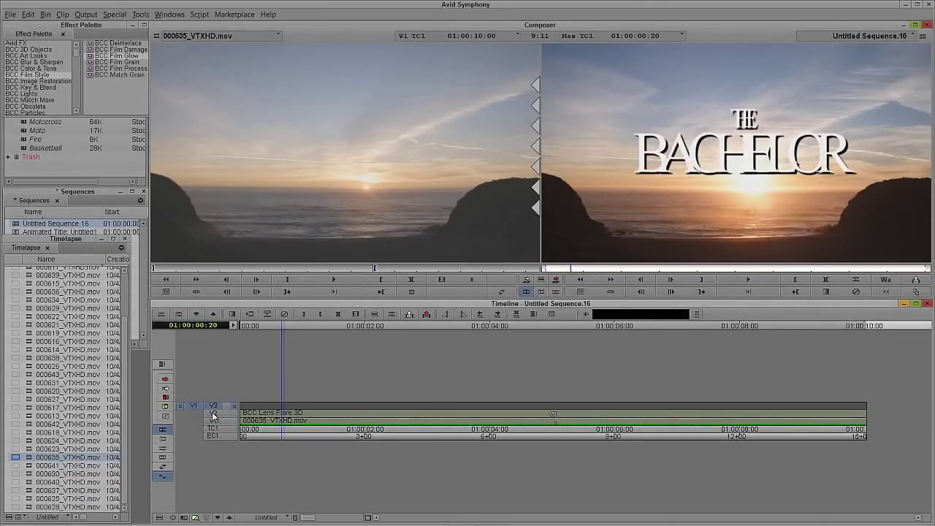
pyautogui.press('Home')
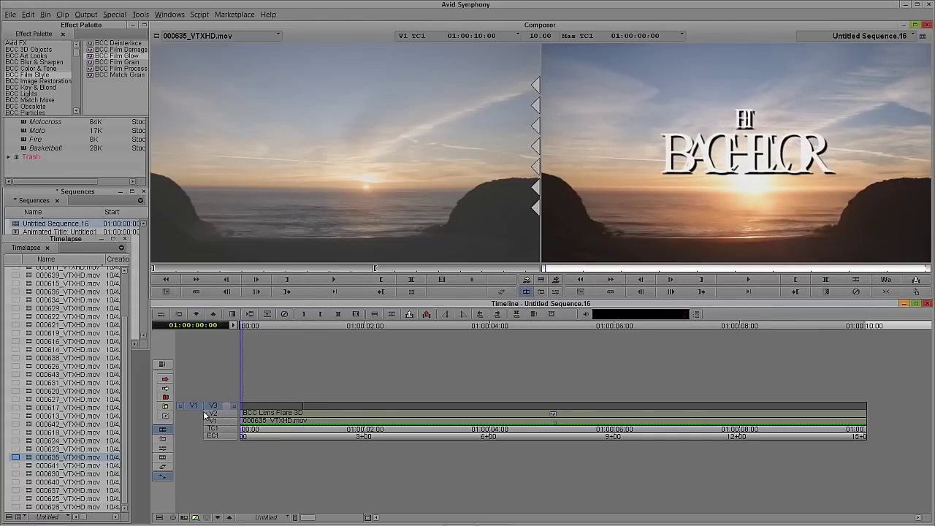
# Apply BCC Film Glow to the one-second filler segment at the start of V3.
pyautogui.click(87, 68)
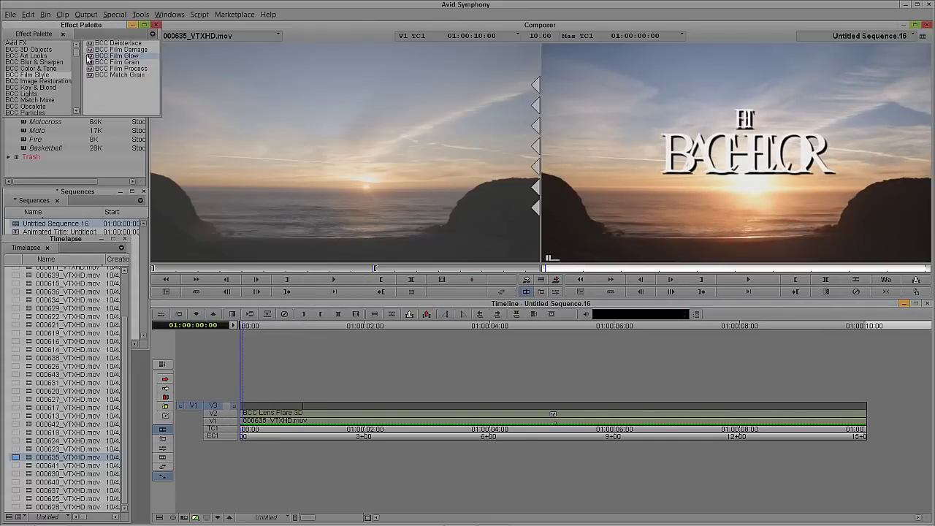
pyautogui.moveTo(275, 407)
pyautogui.mouseDown()
pyautogui.moveTo(309, 408)
pyautogui.moveTo(264, 411)
pyautogui.mouseUp()
pyautogui.press('space')
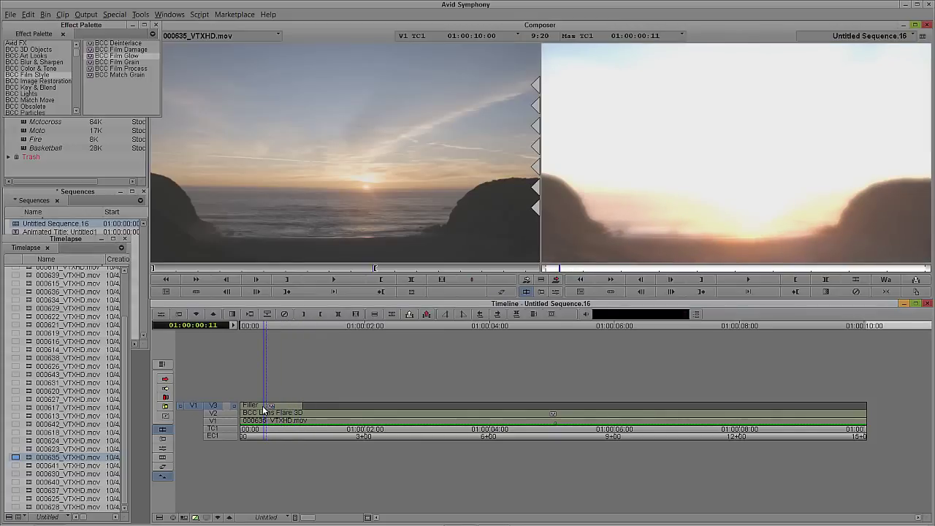
# Open the Film Glow effect for editing and add a Glow Intensity keyframe at 01:00:00:00.
pyautogui.click(269, 411)
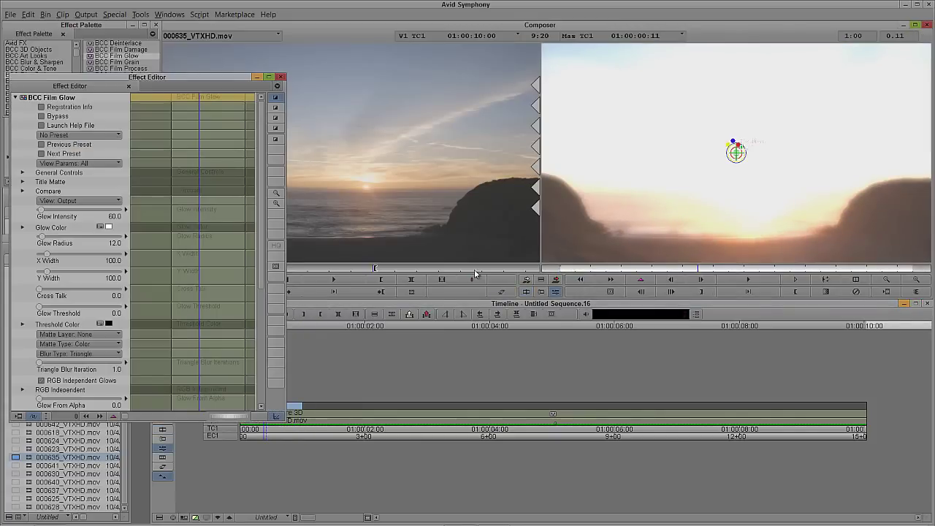
pyautogui.moveTo(204, 222); pyautogui.dragTo(163, 220)
pyautogui.rightClick(183, 217)
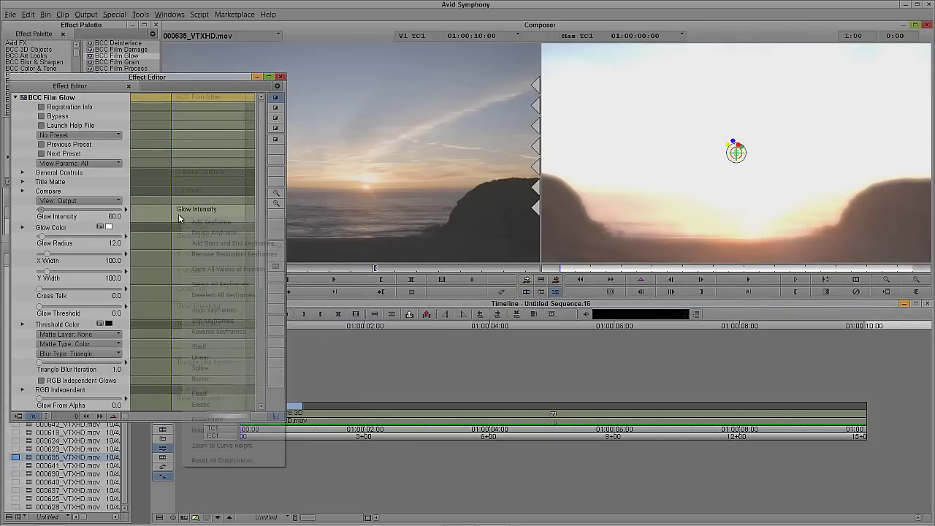
pyautogui.click(211, 221)
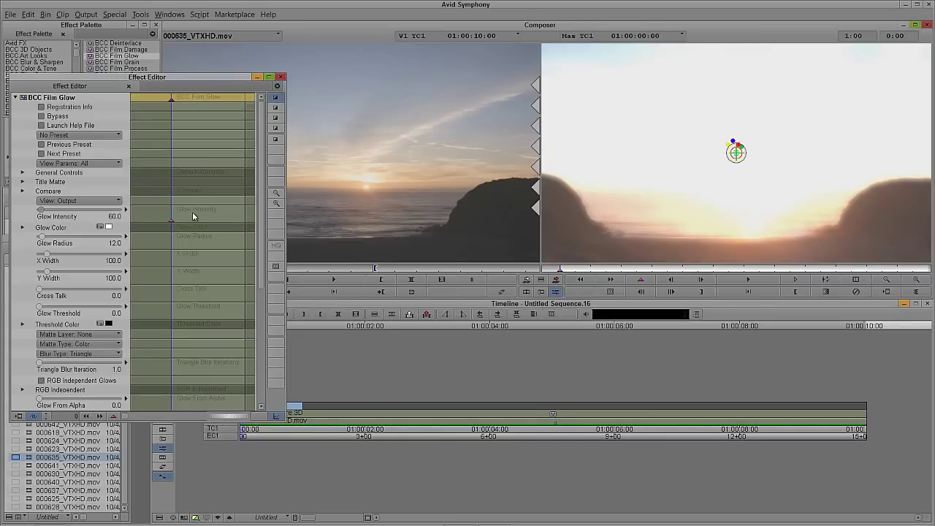
# Add a Glow Intensity keyframe at 01:00:00:29 and lower the intensity there to its minimum.
pyautogui.moveTo(193, 217); pyautogui.dragTo(248, 215)
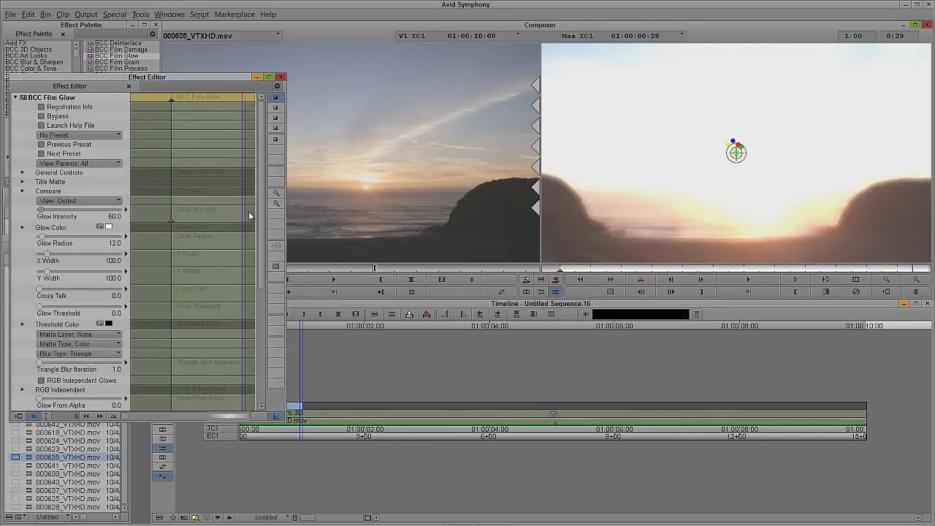
pyautogui.rightClick(194, 219)
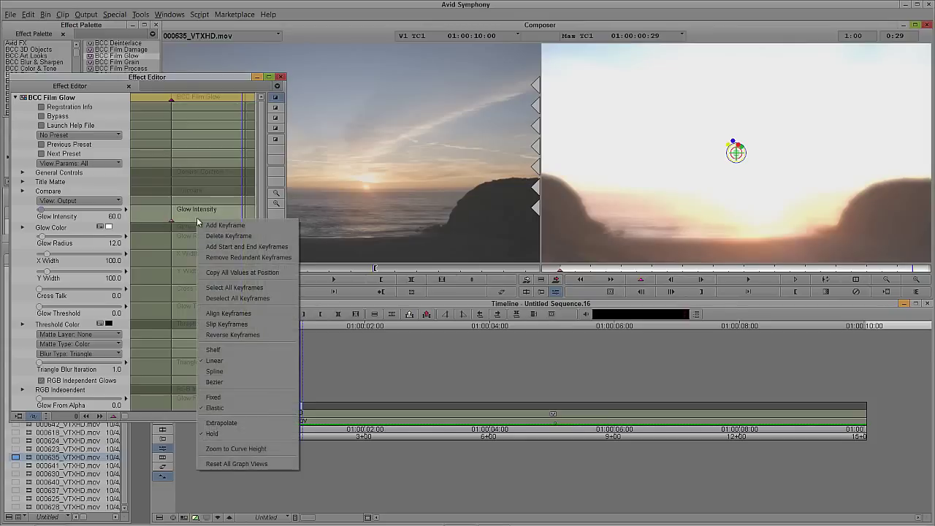
pyautogui.click(212, 223)
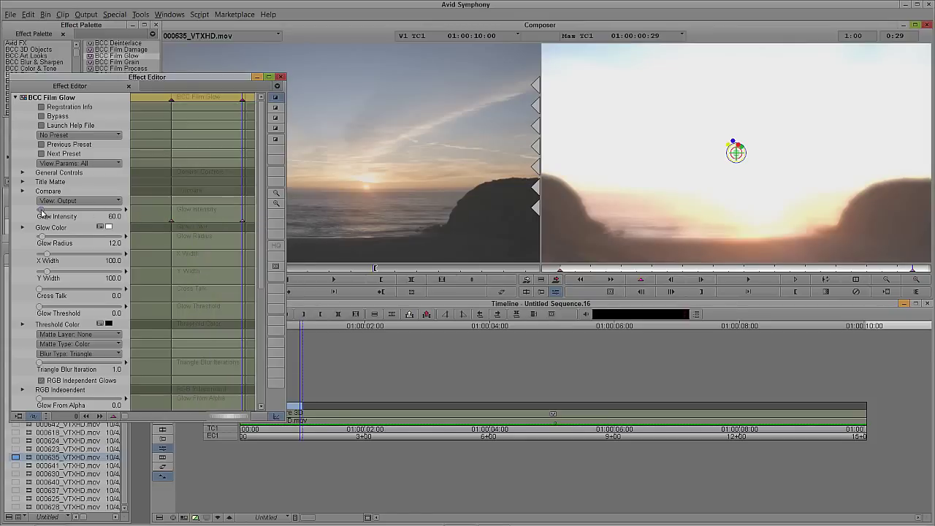
pyautogui.moveTo(43, 214); pyautogui.dragTo(33, 213)
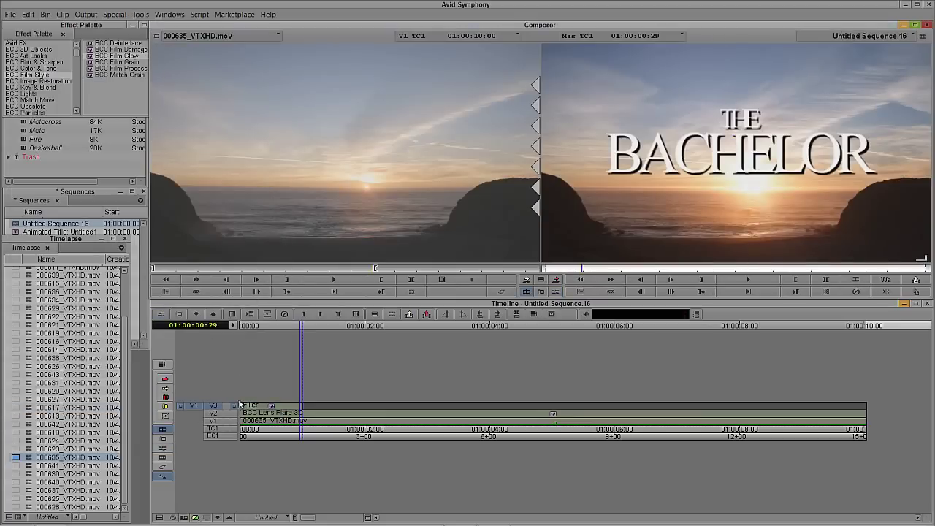
# Render the Film Glow effect on the V3 filler segment to DATADRIVE1 (Y:).
pyautogui.click(270, 415)
pyautogui.click(428, 314)
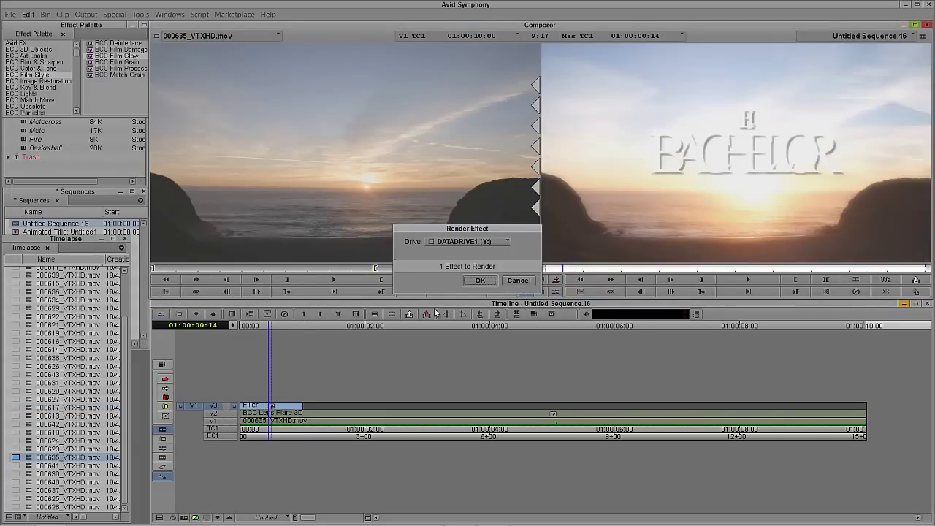
pyautogui.click(479, 281)
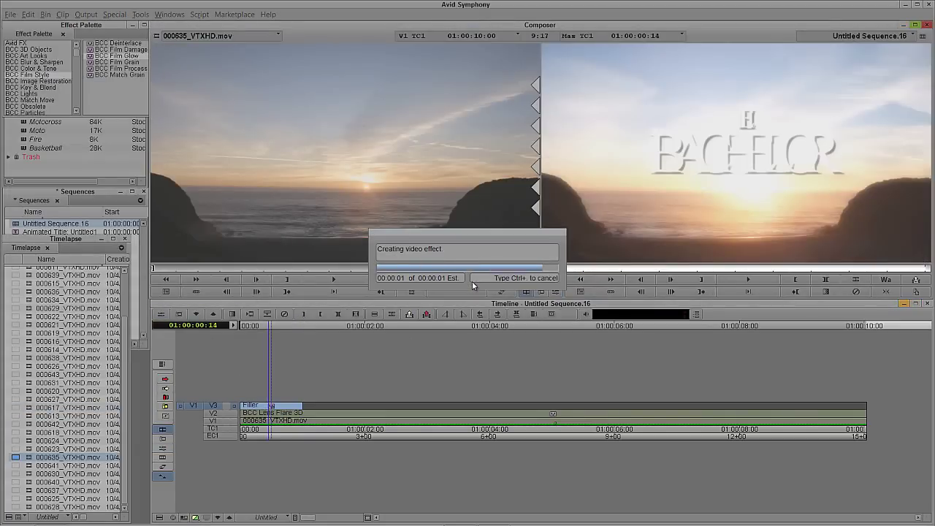
# Play the finished sequence from the start twice to review the glow, title and flare animation.
pyautogui.moveTo(300, 417); pyautogui.dragTo(212, 416)
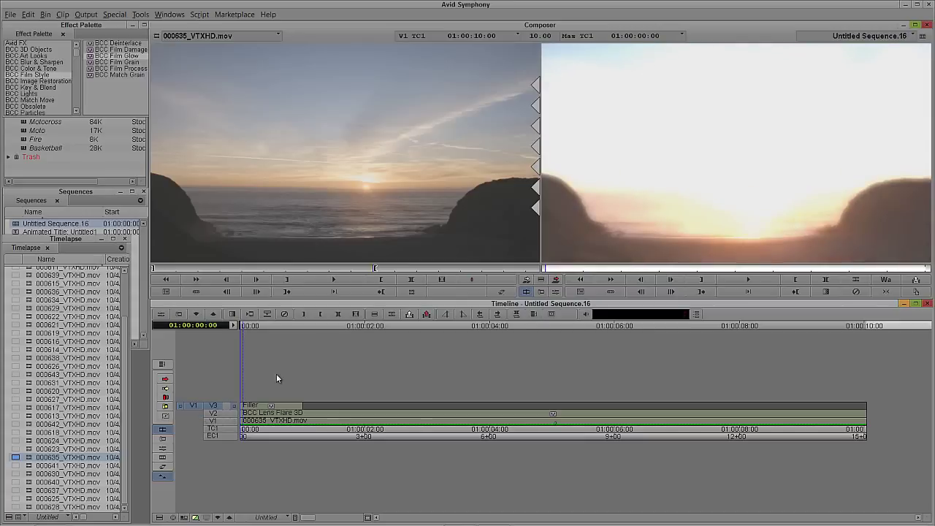
pyautogui.press('space')
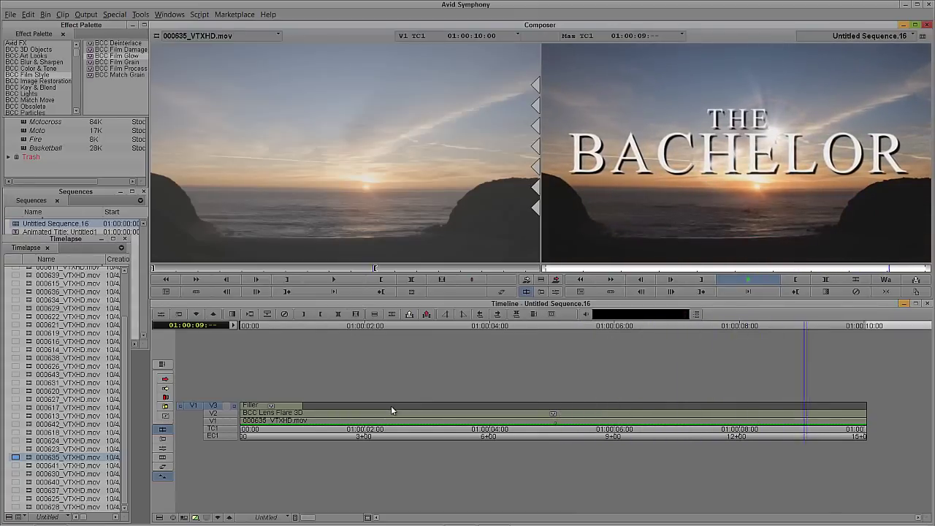
pyautogui.press('Home')
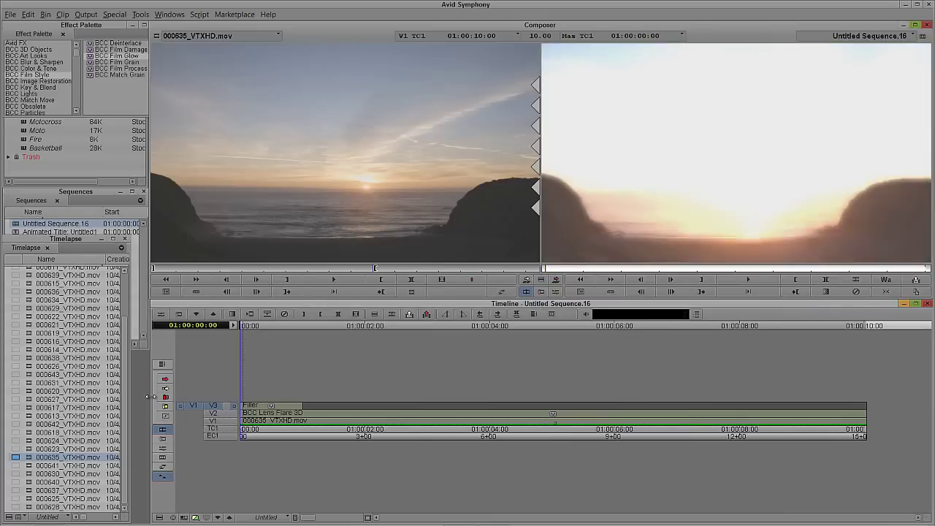
pyautogui.press('space')
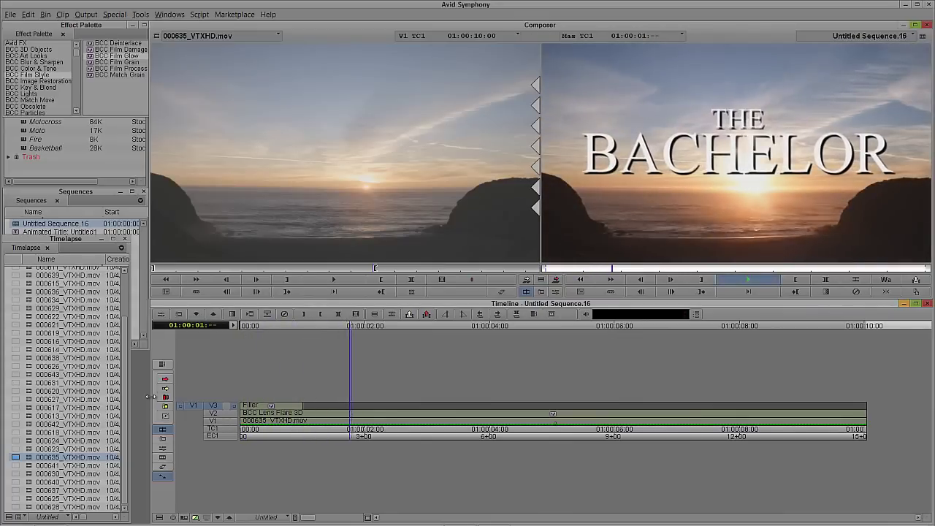